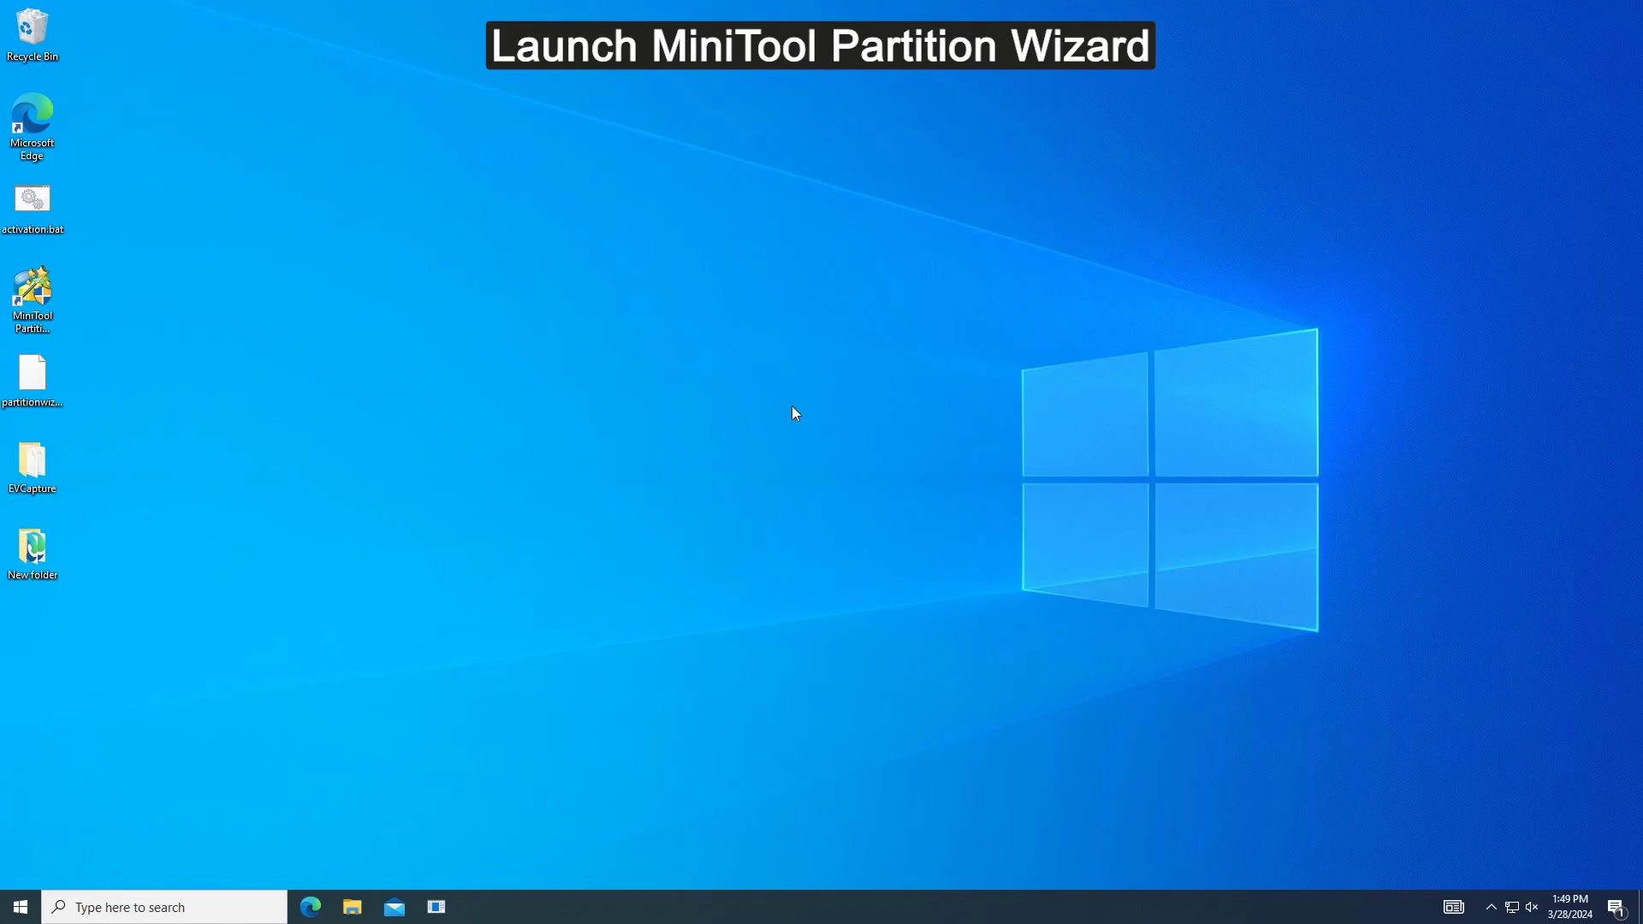
Step: Launch Partition Wizard and open the Extend dialog for the 100 GB F: partition
{"action": "double_click", "coordinate": [50, 325]}
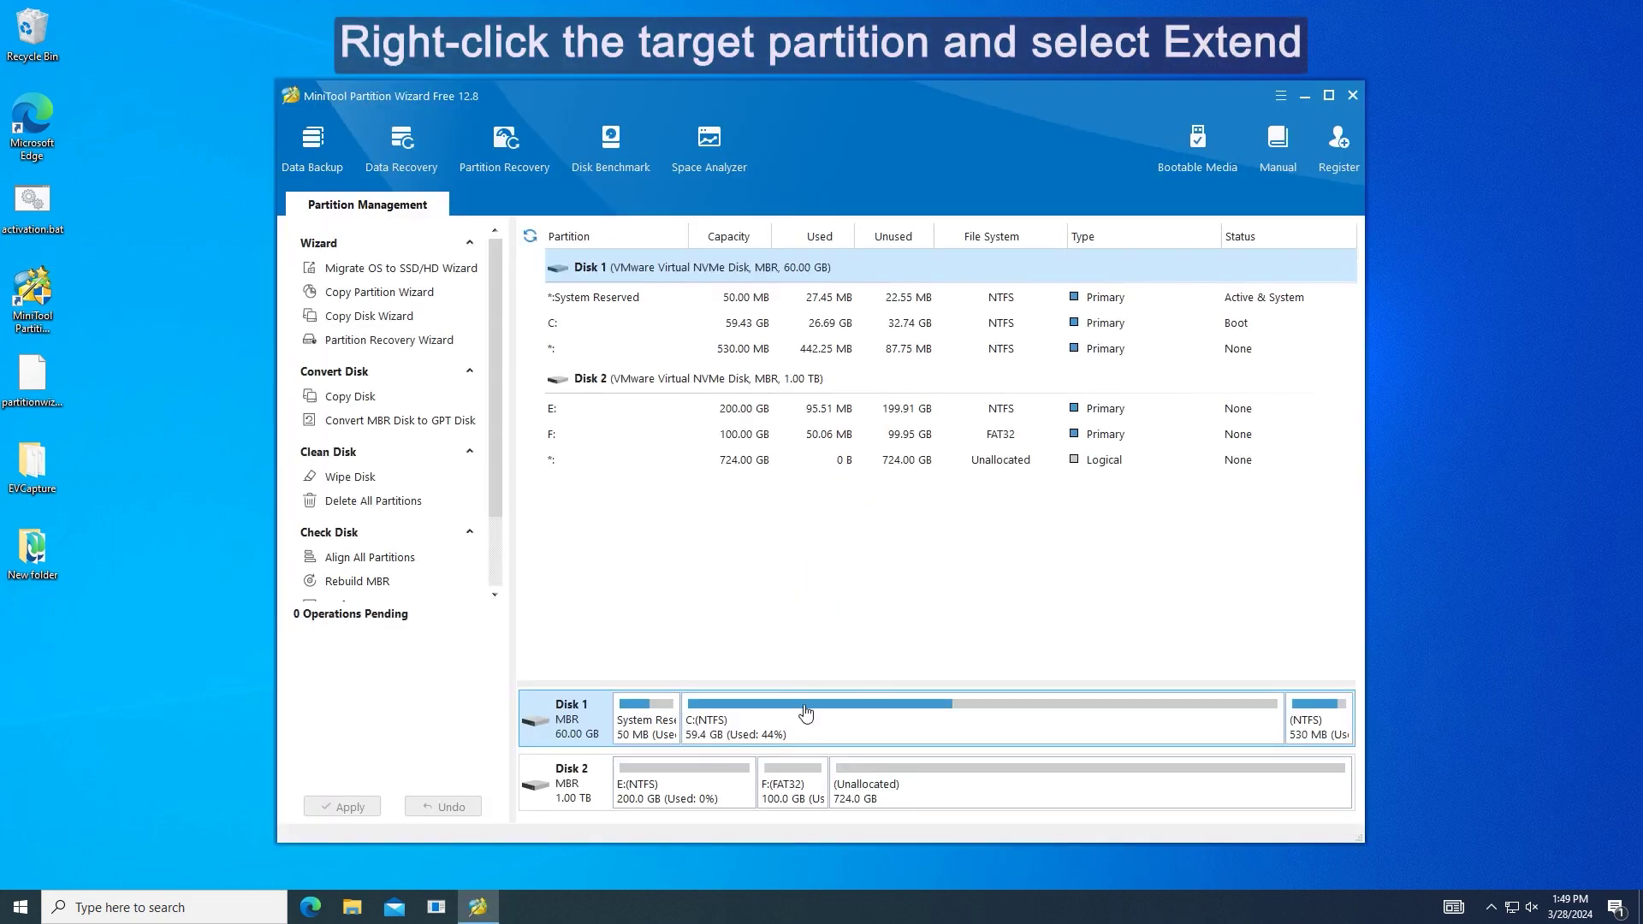
{"action": "left_click", "coordinate": [795, 792]}
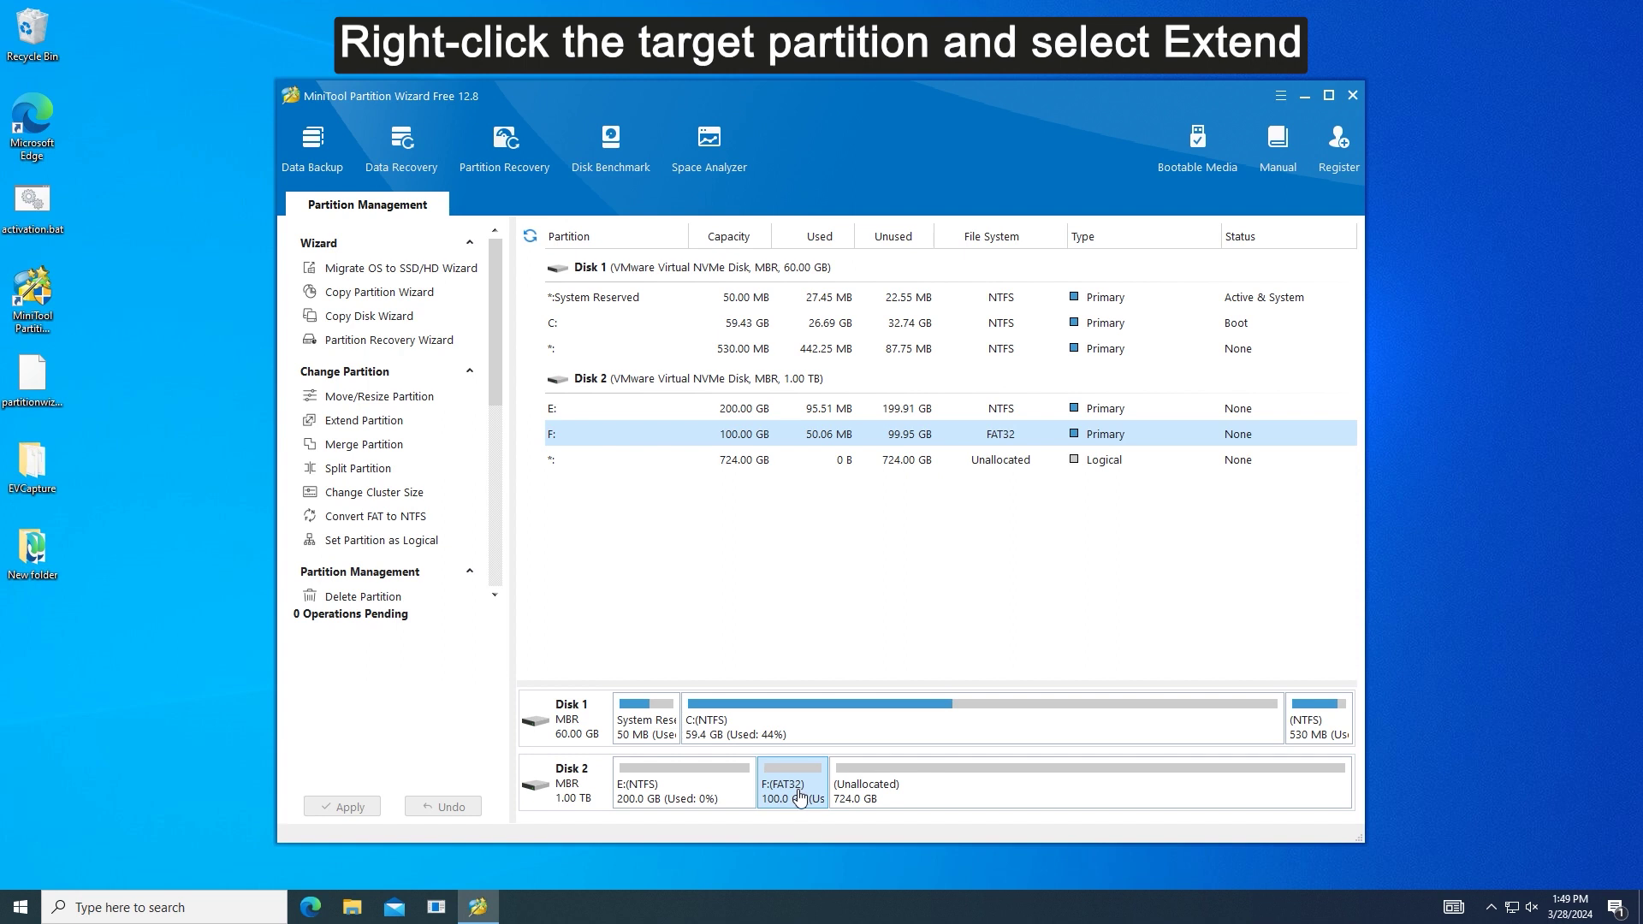
{"action": "right_click", "coordinate": [798, 798]}
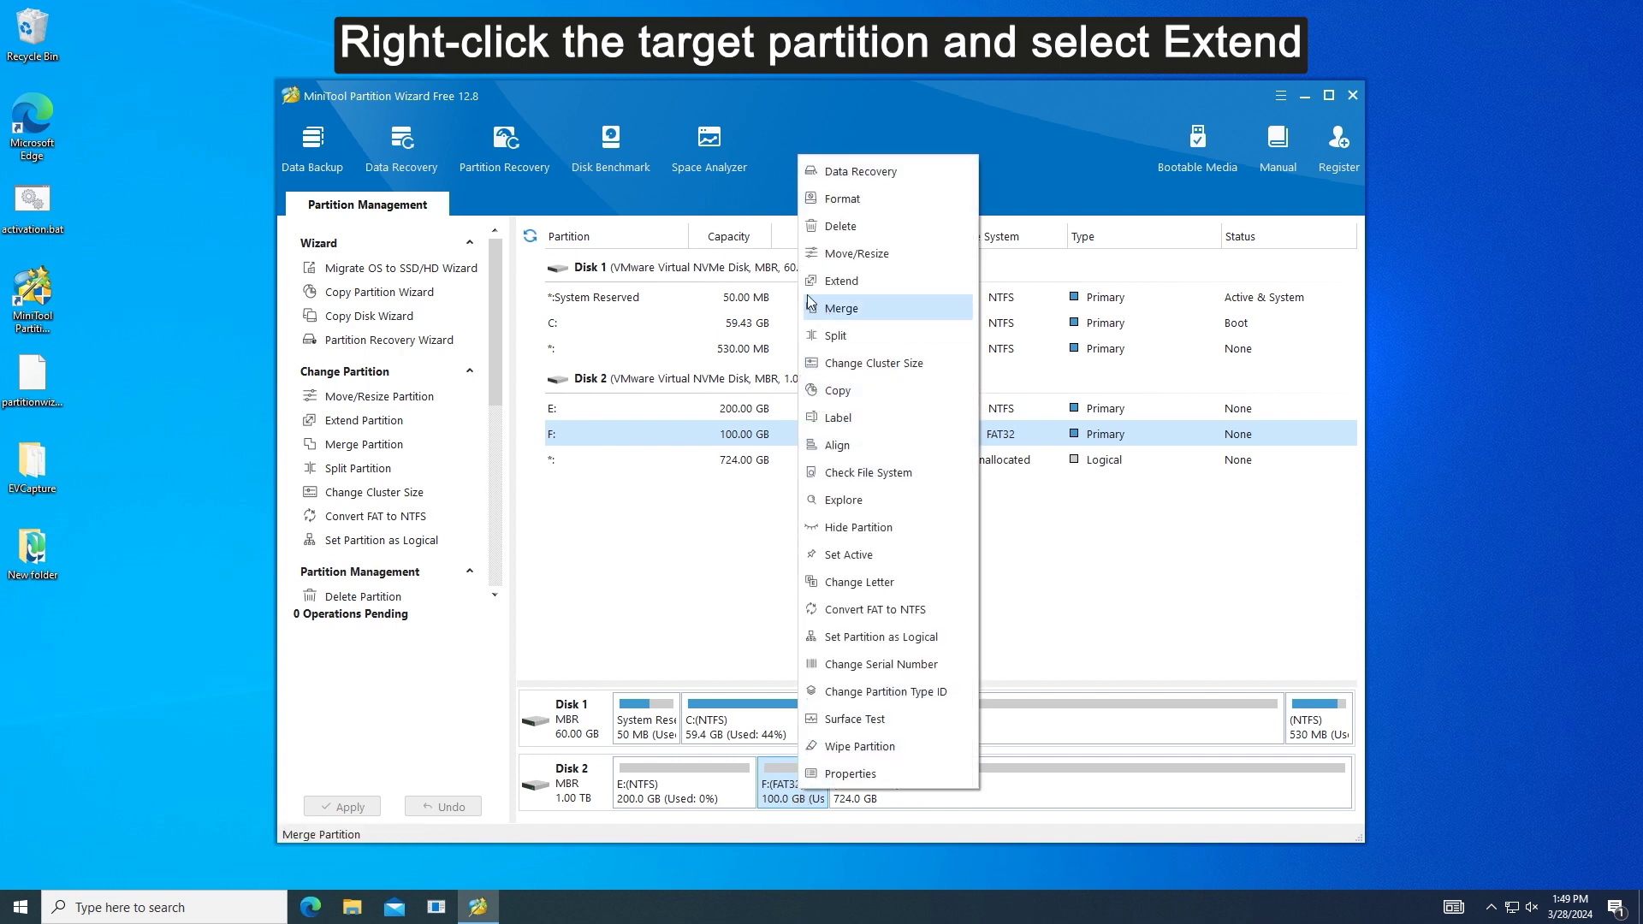
{"action": "left_click", "coordinate": [869, 278]}
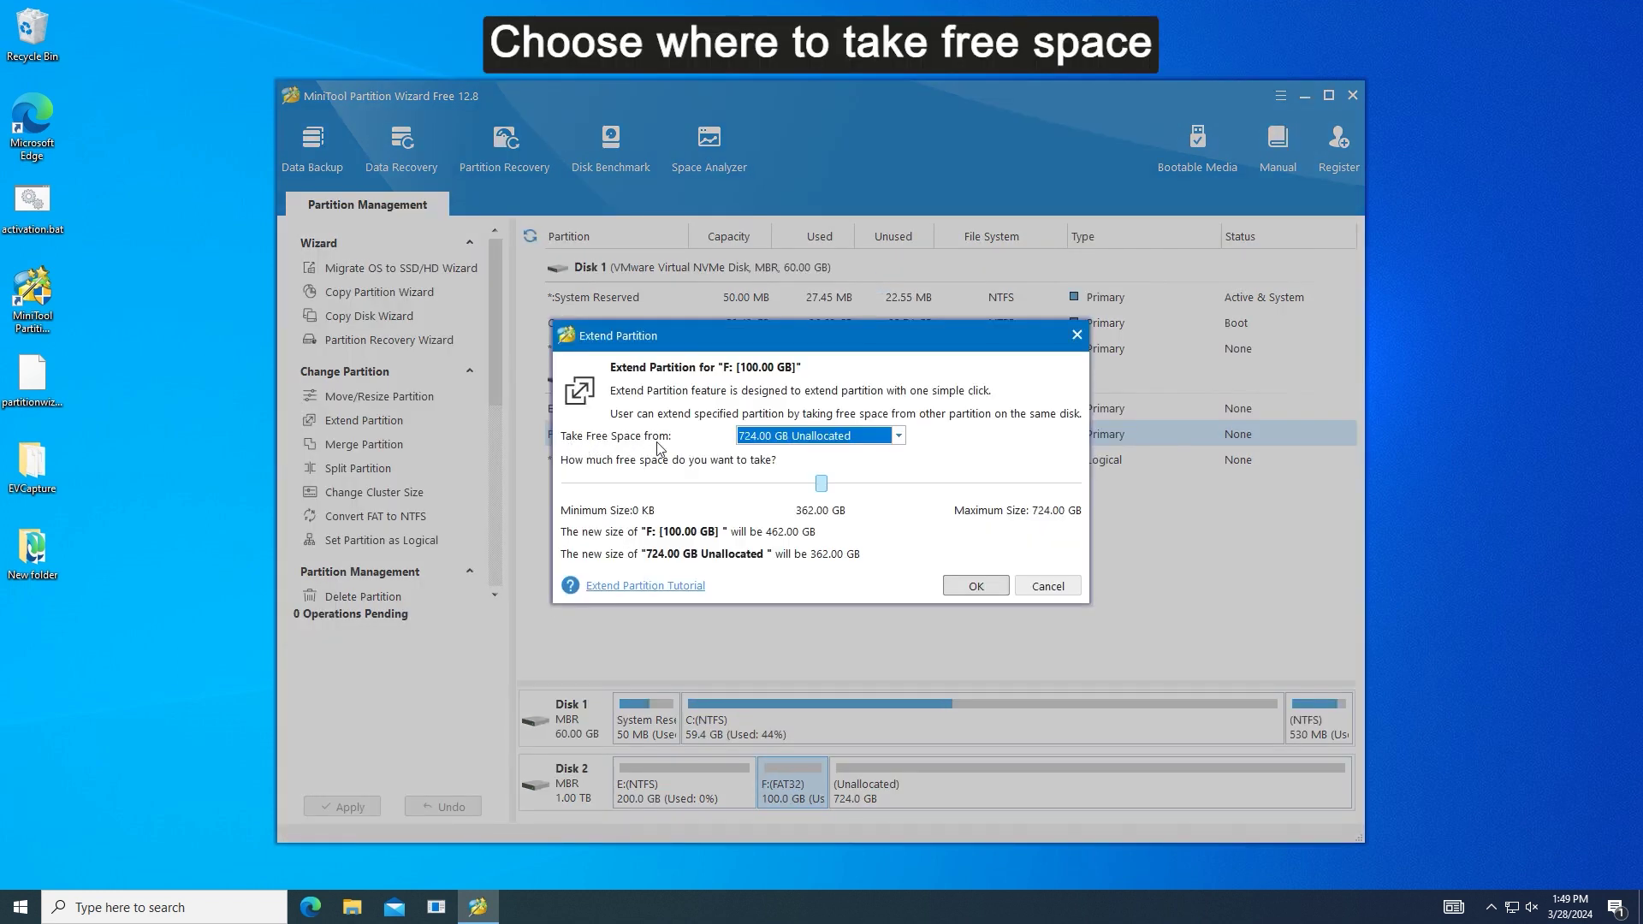
Step: Extend F: by about 200 GB from the 724 GB unallocated space to 300.55 GB, and apply
{"action": "left_click", "coordinate": [900, 440]}
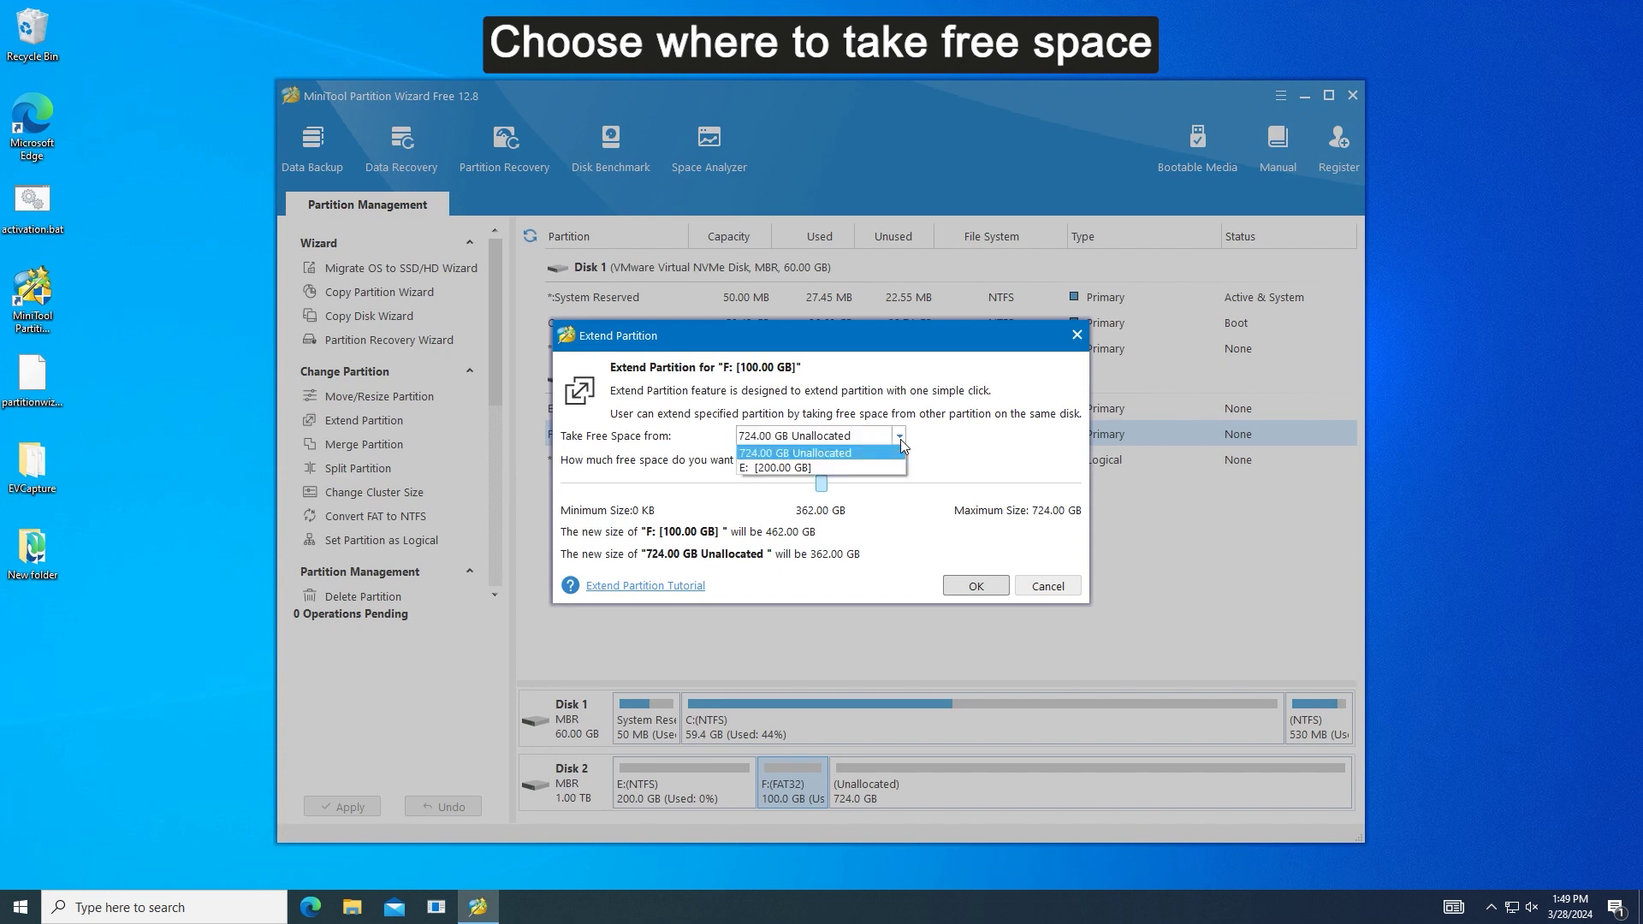
{"action": "left_click", "coordinate": [842, 456]}
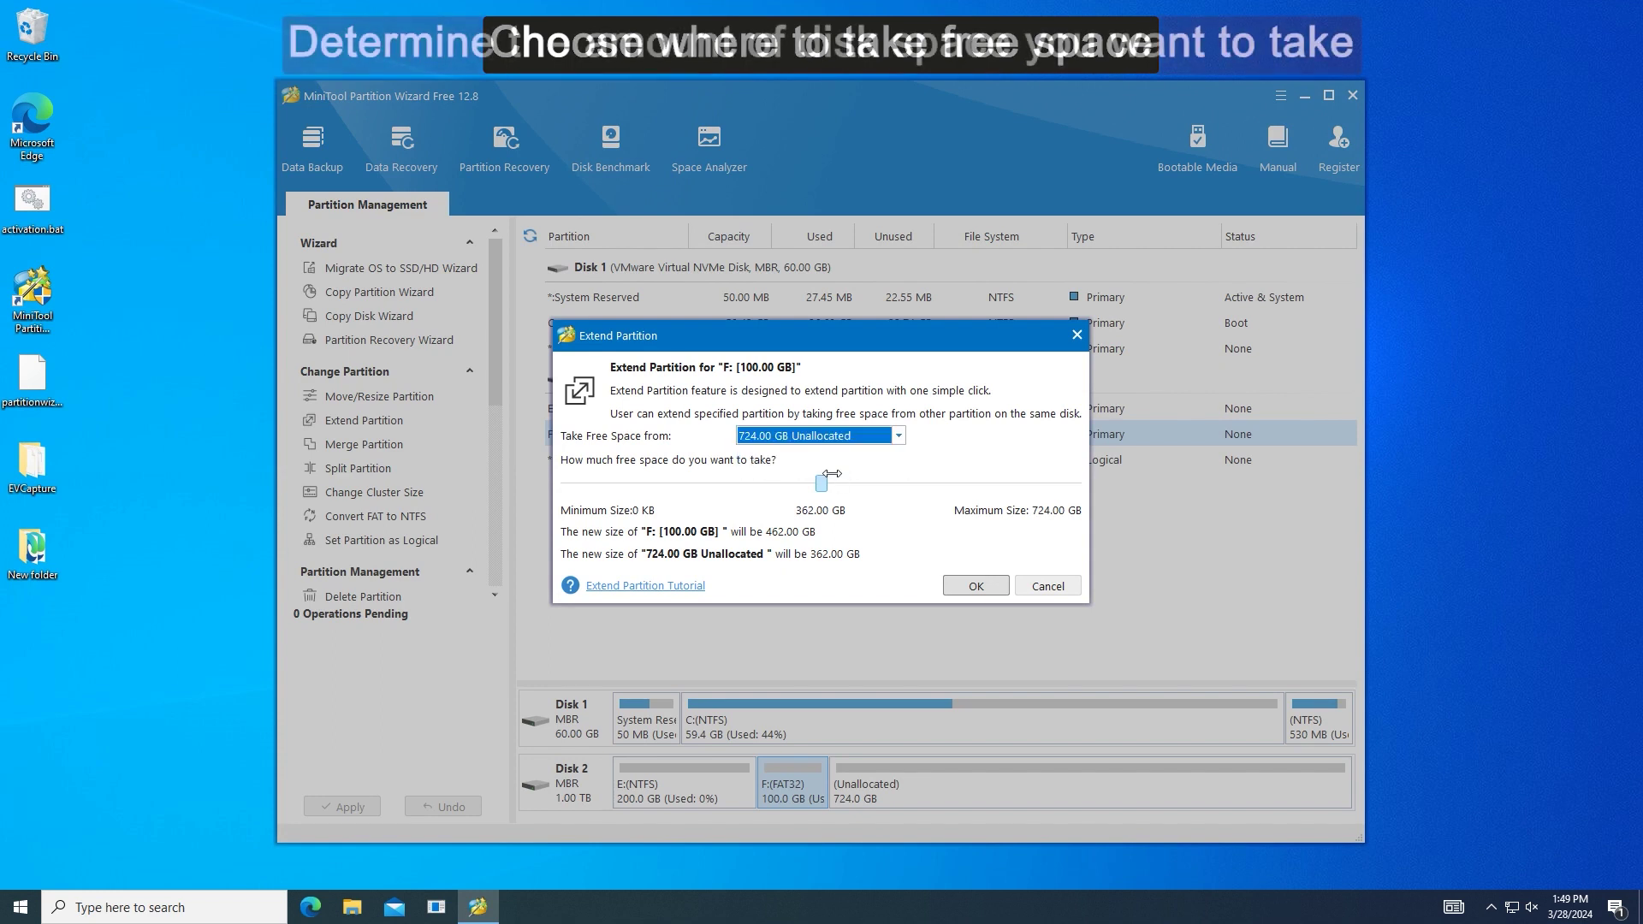
{"action": "left_click_drag", "start_coordinate": [821, 482], "coordinate": [707, 496]}
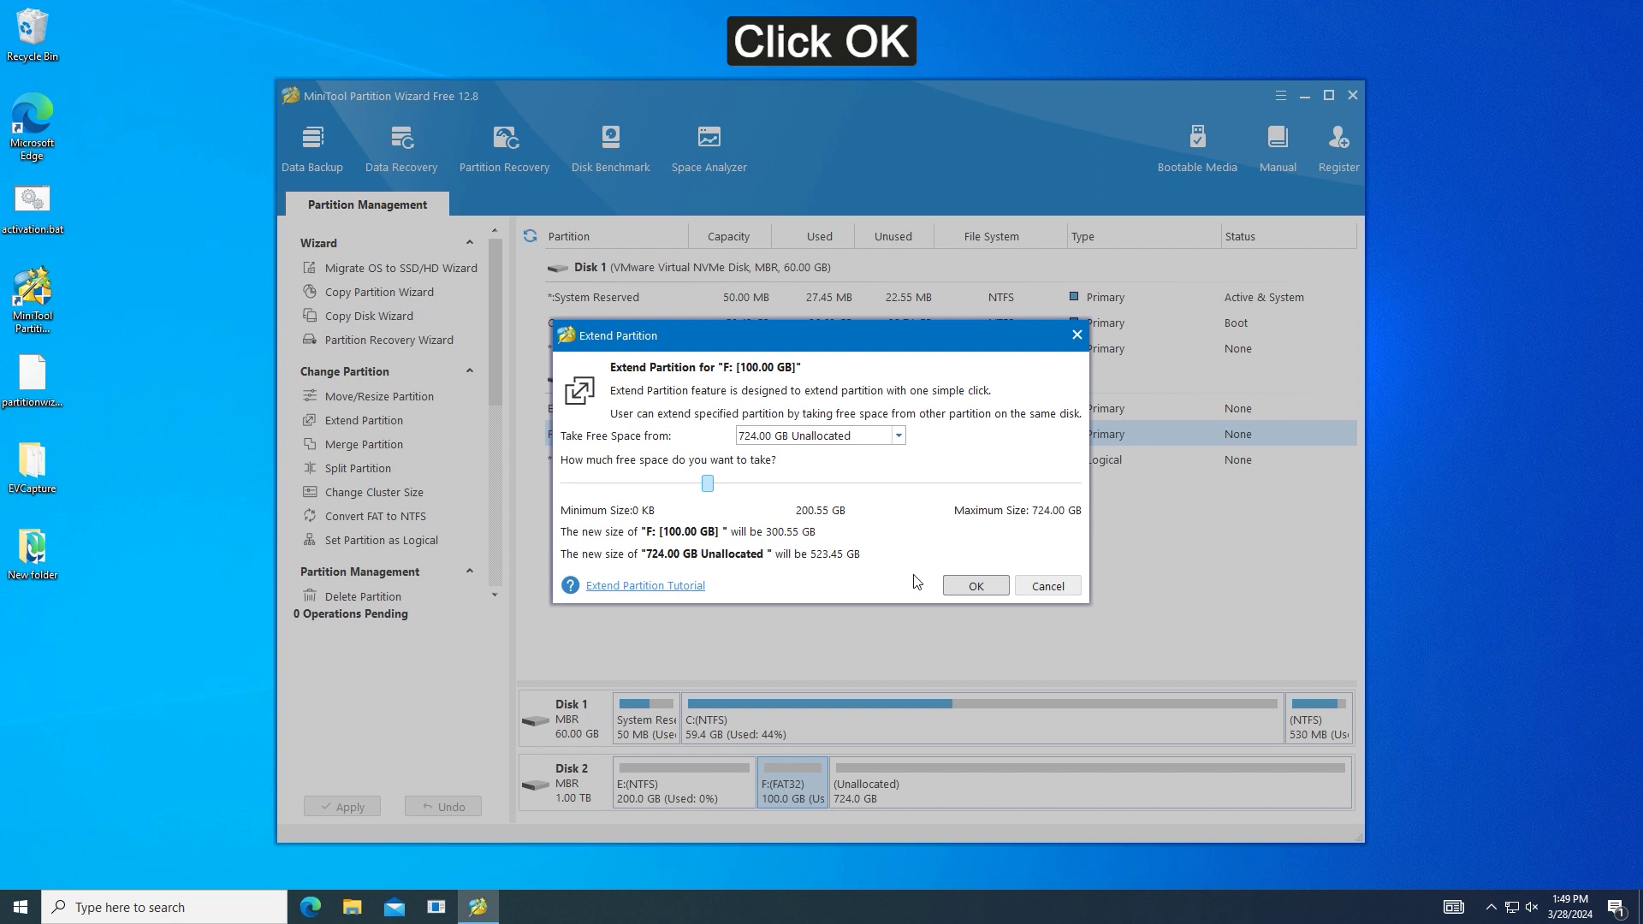
{"action": "left_click", "coordinate": [972, 586]}
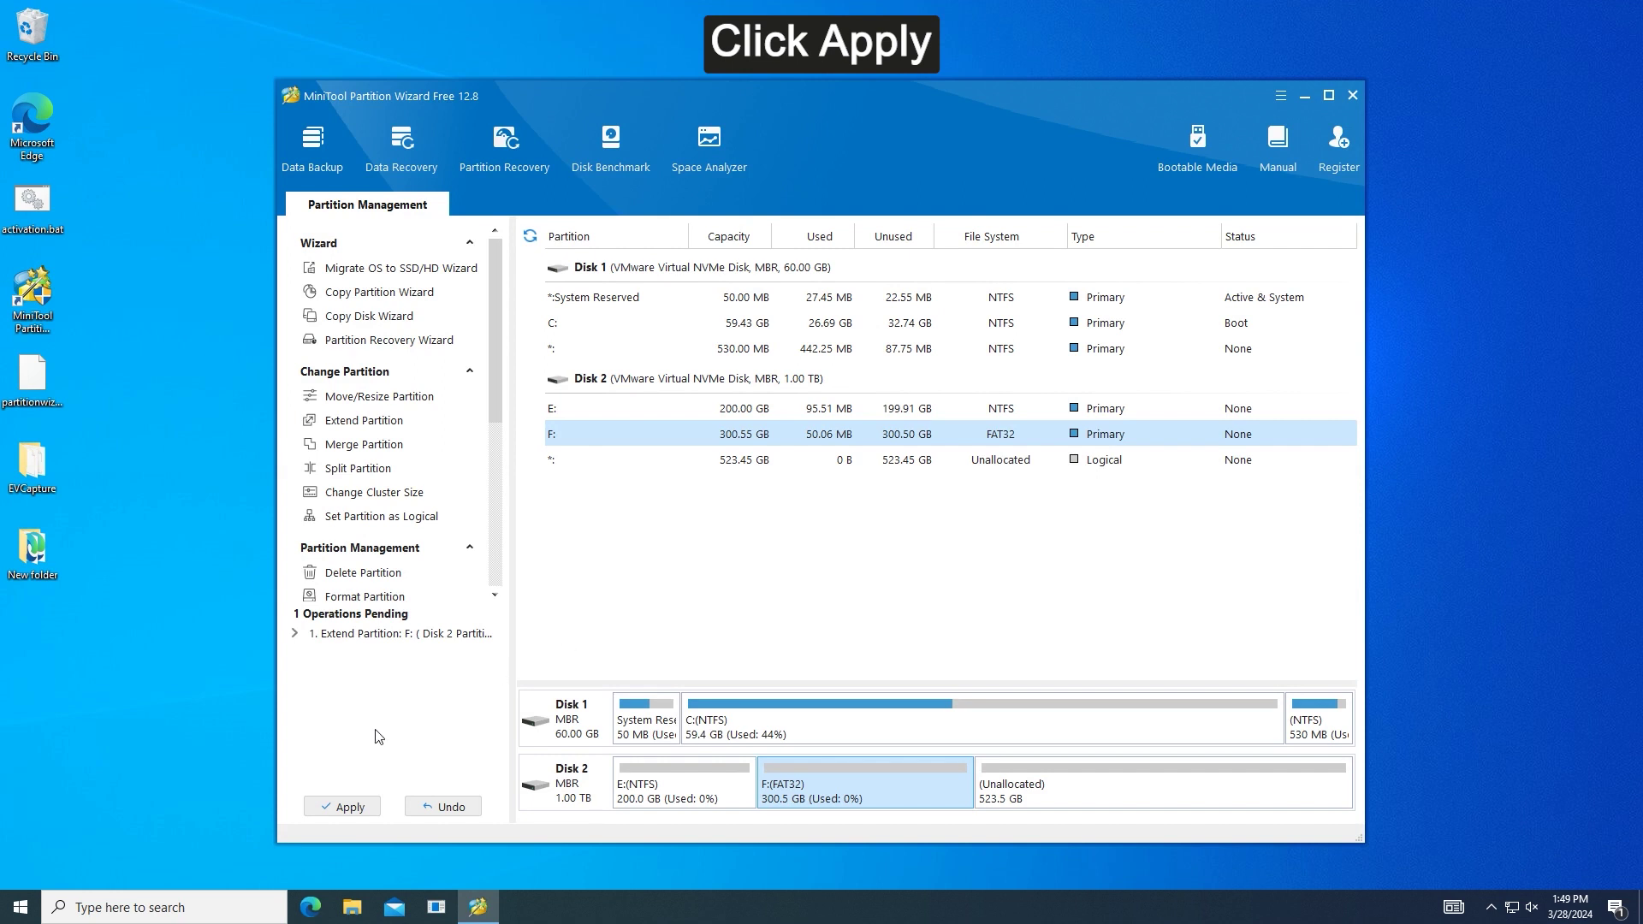
{"action": "left_click", "coordinate": [371, 812]}
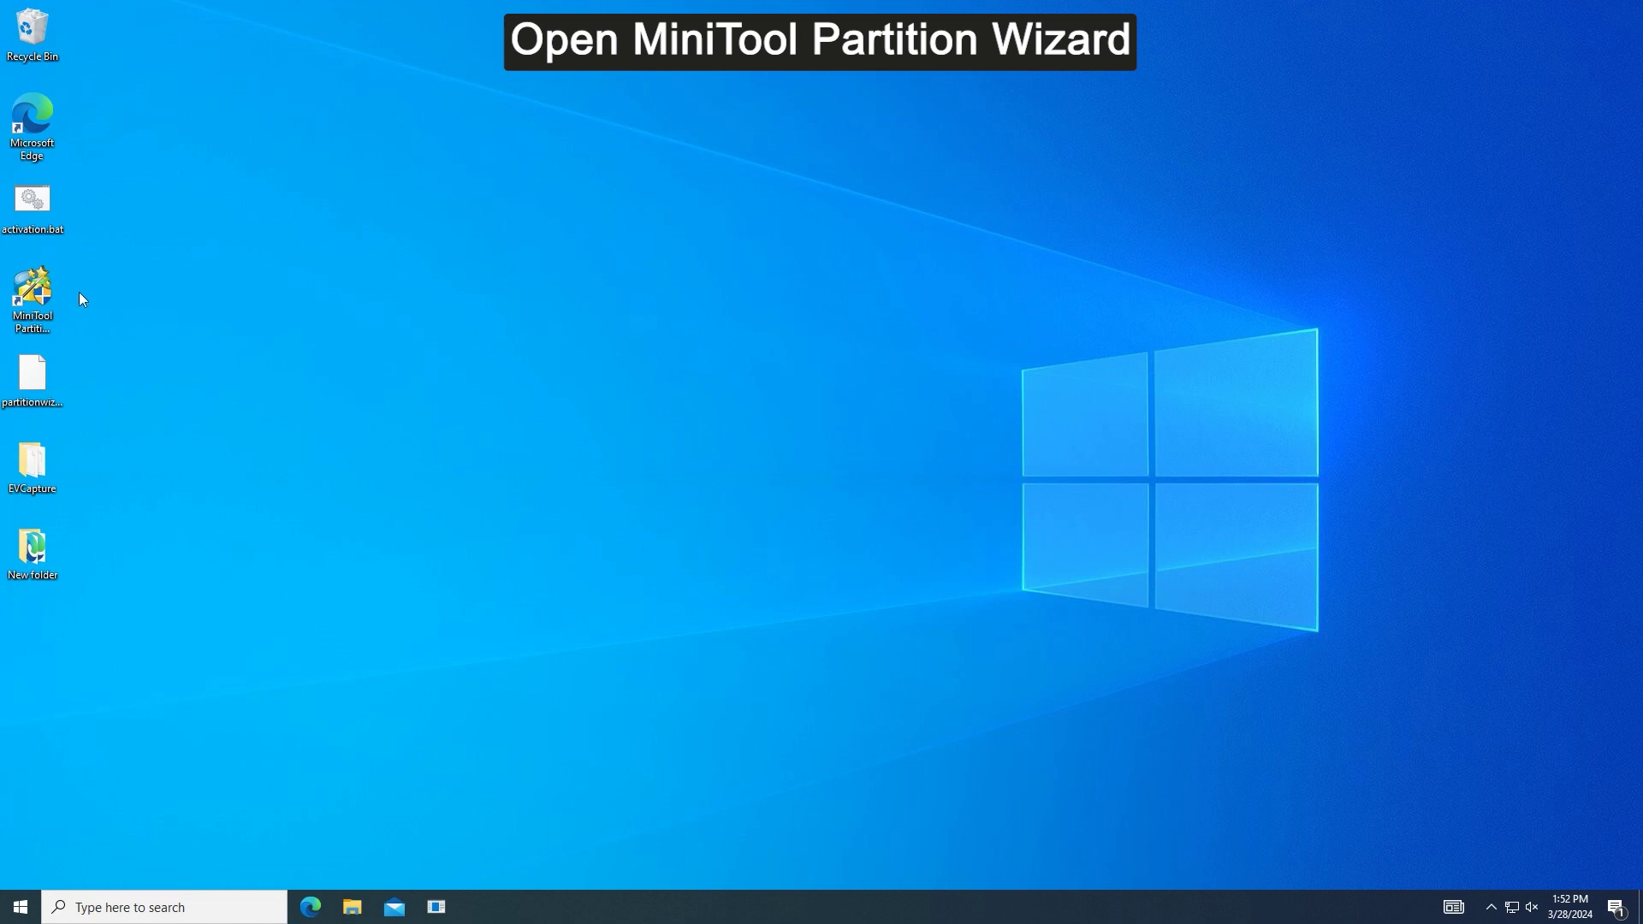
Step: Relaunch Partition Wizard and start converting partition F: from FAT32 to NTFS
{"action": "double_click", "coordinate": [32, 295]}
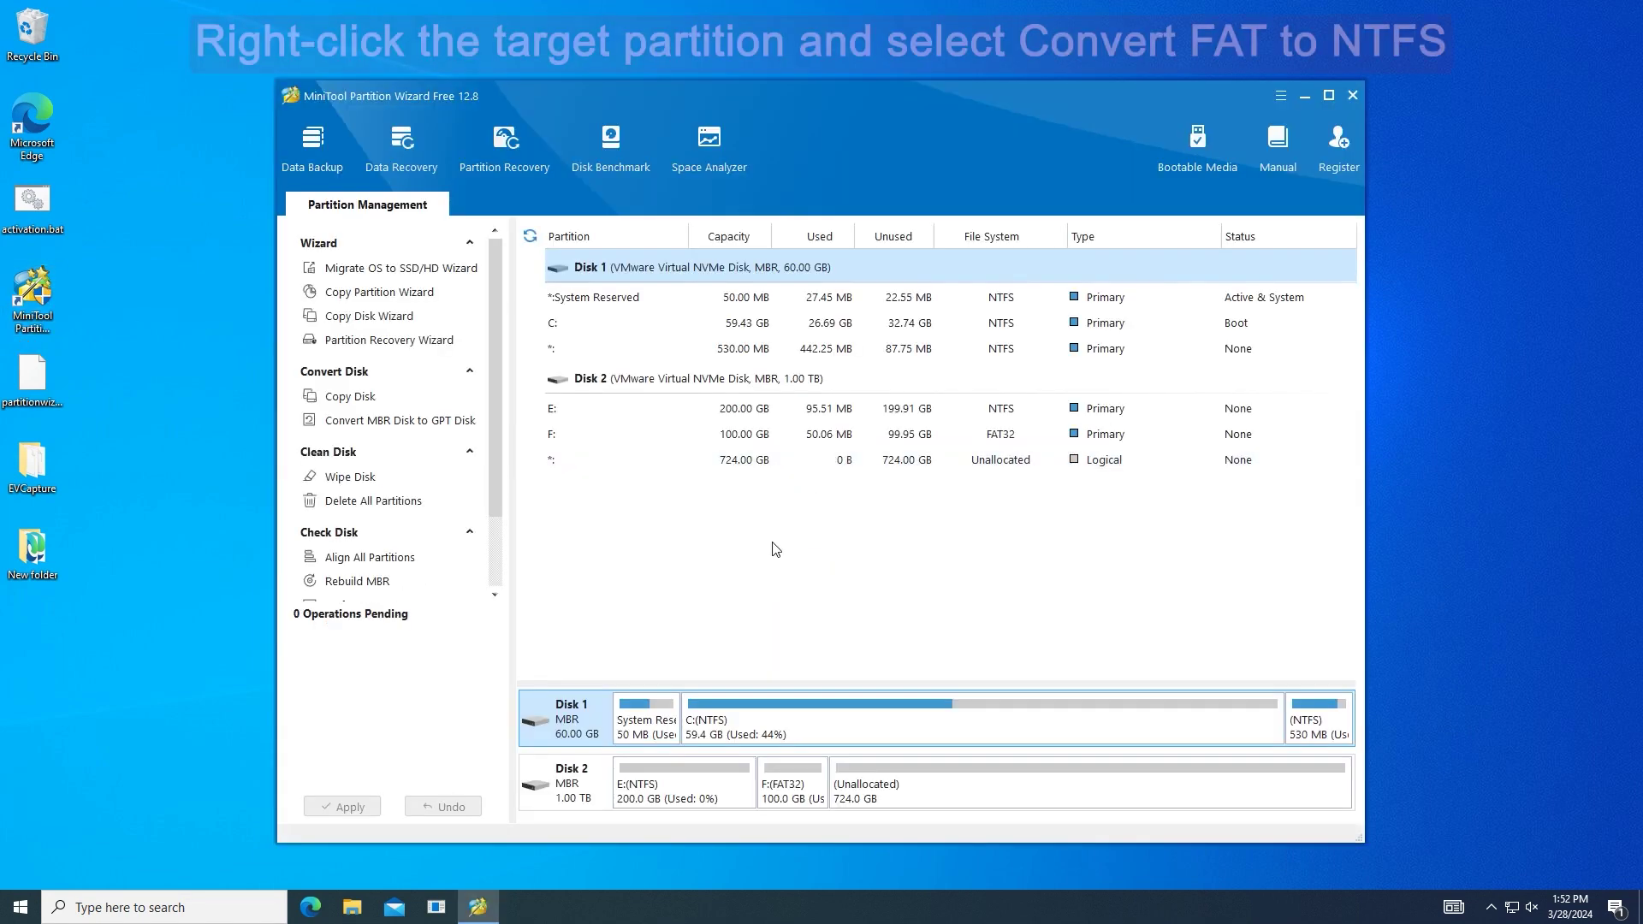
{"action": "left_click", "coordinate": [786, 788]}
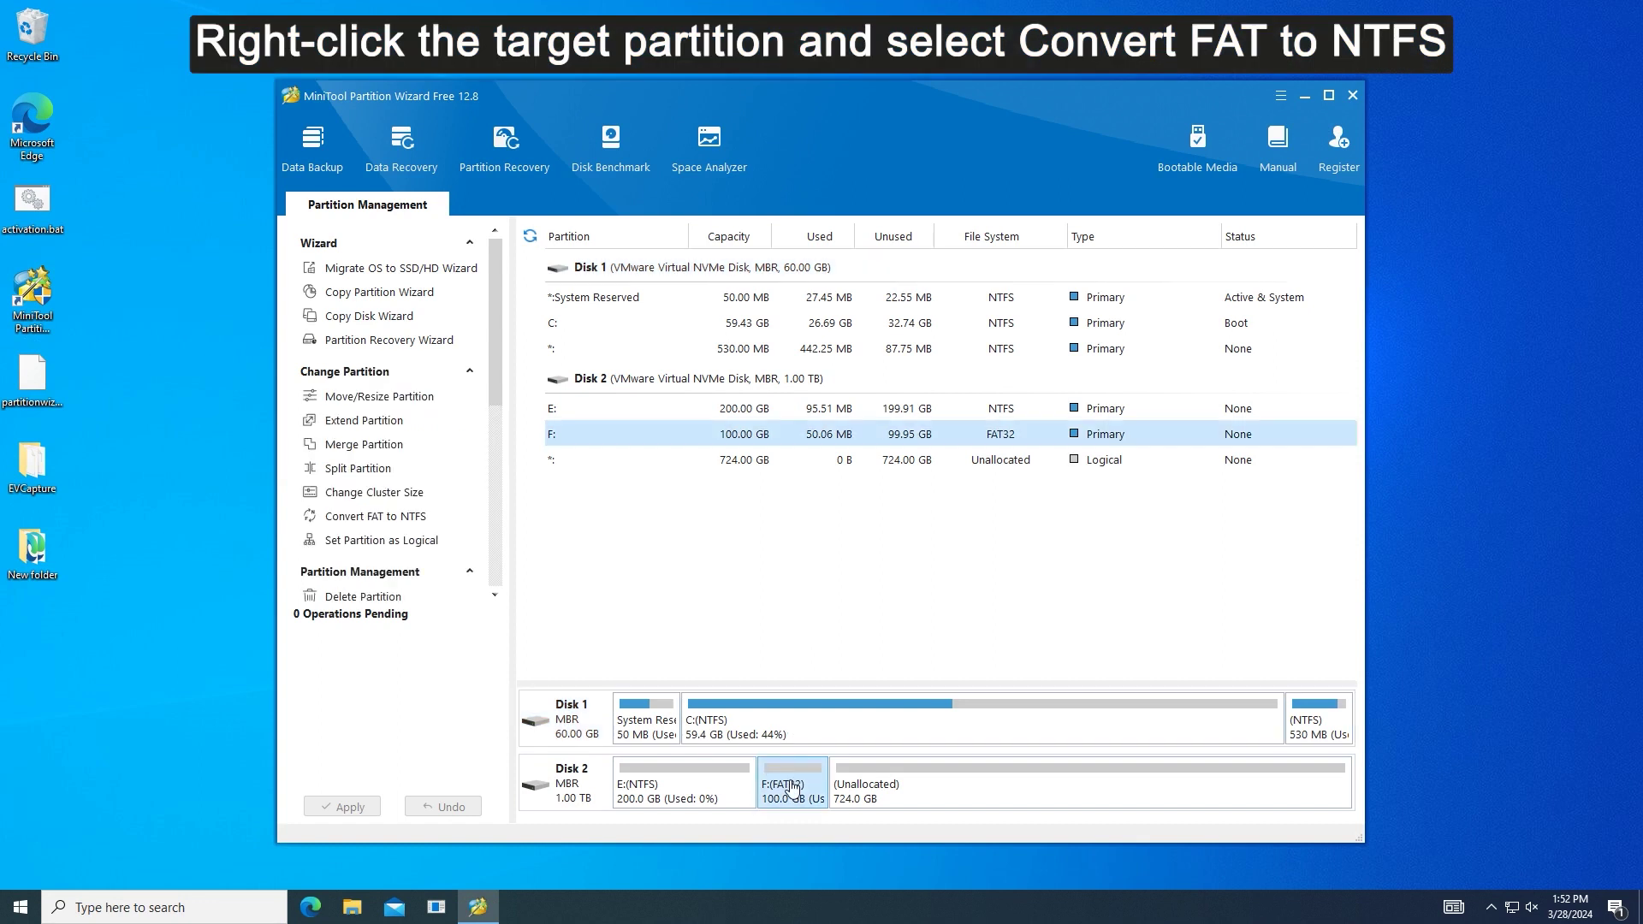
{"action": "right_click", "coordinate": [802, 775]}
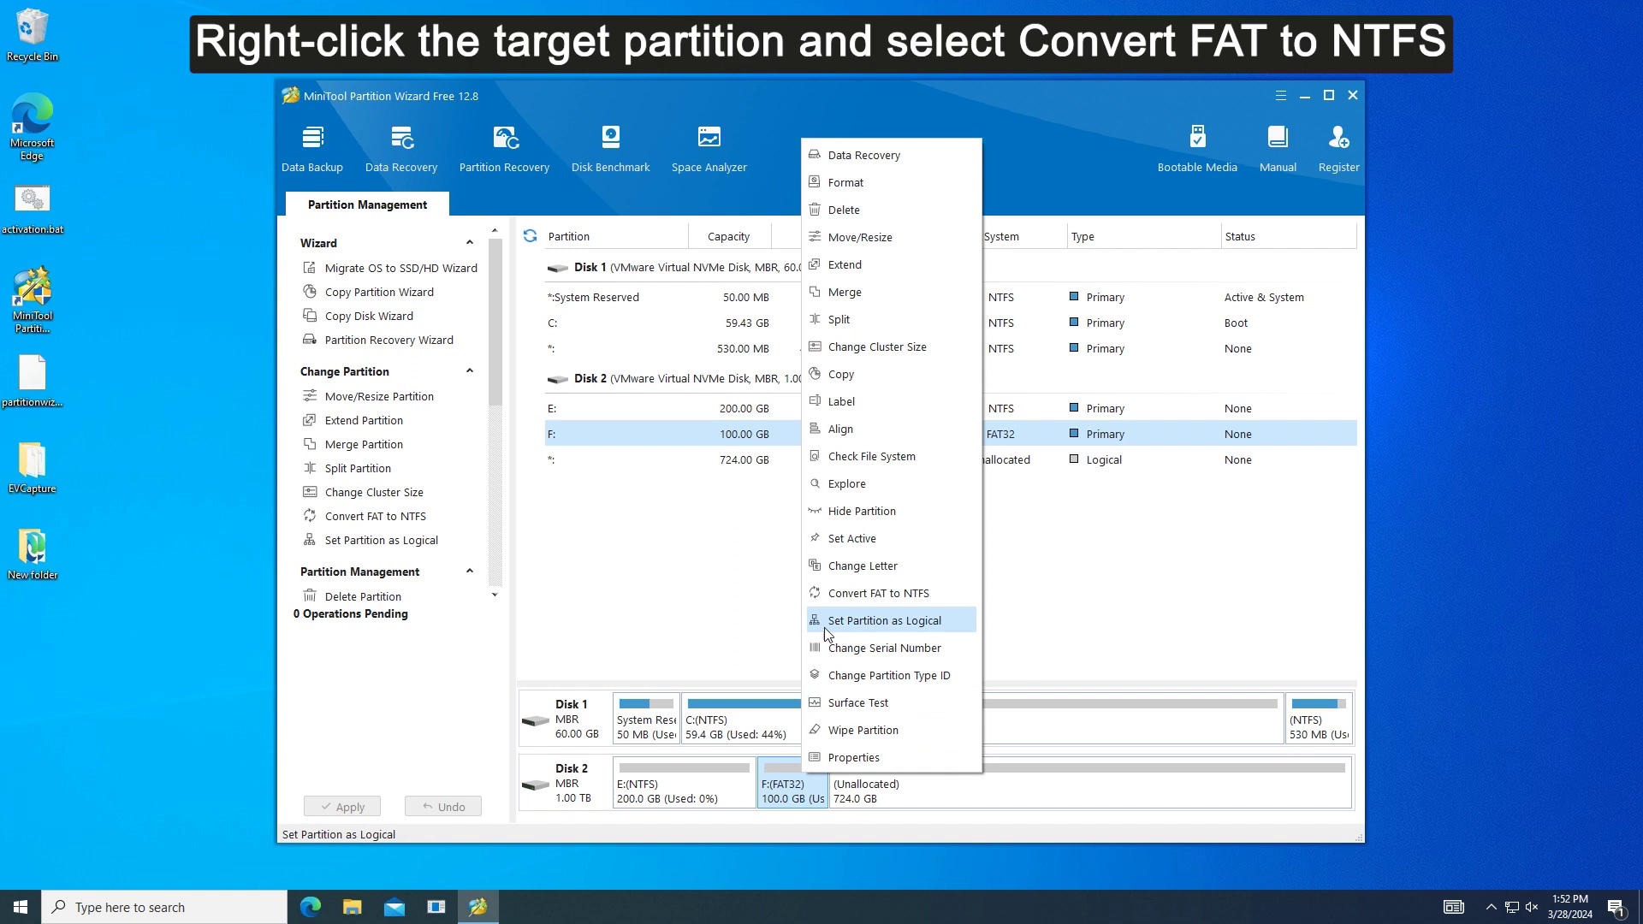
{"action": "left_click", "coordinate": [914, 595]}
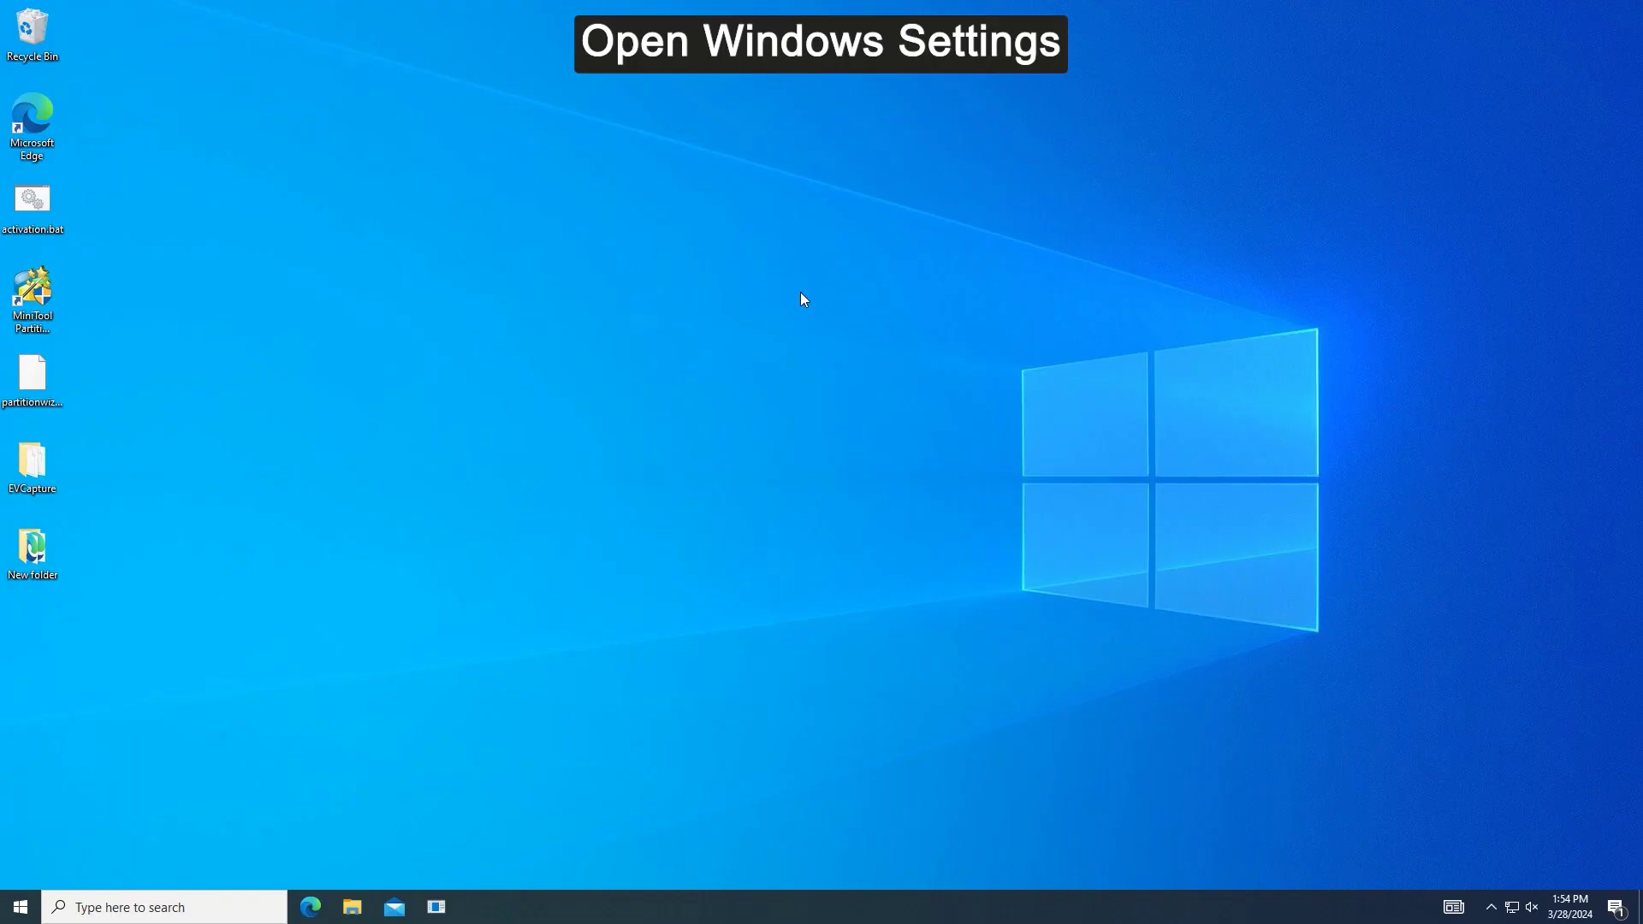
Step: Open Windows Settings at the Time & Language Date & time page
{"action": "key", "text": "super+i"}
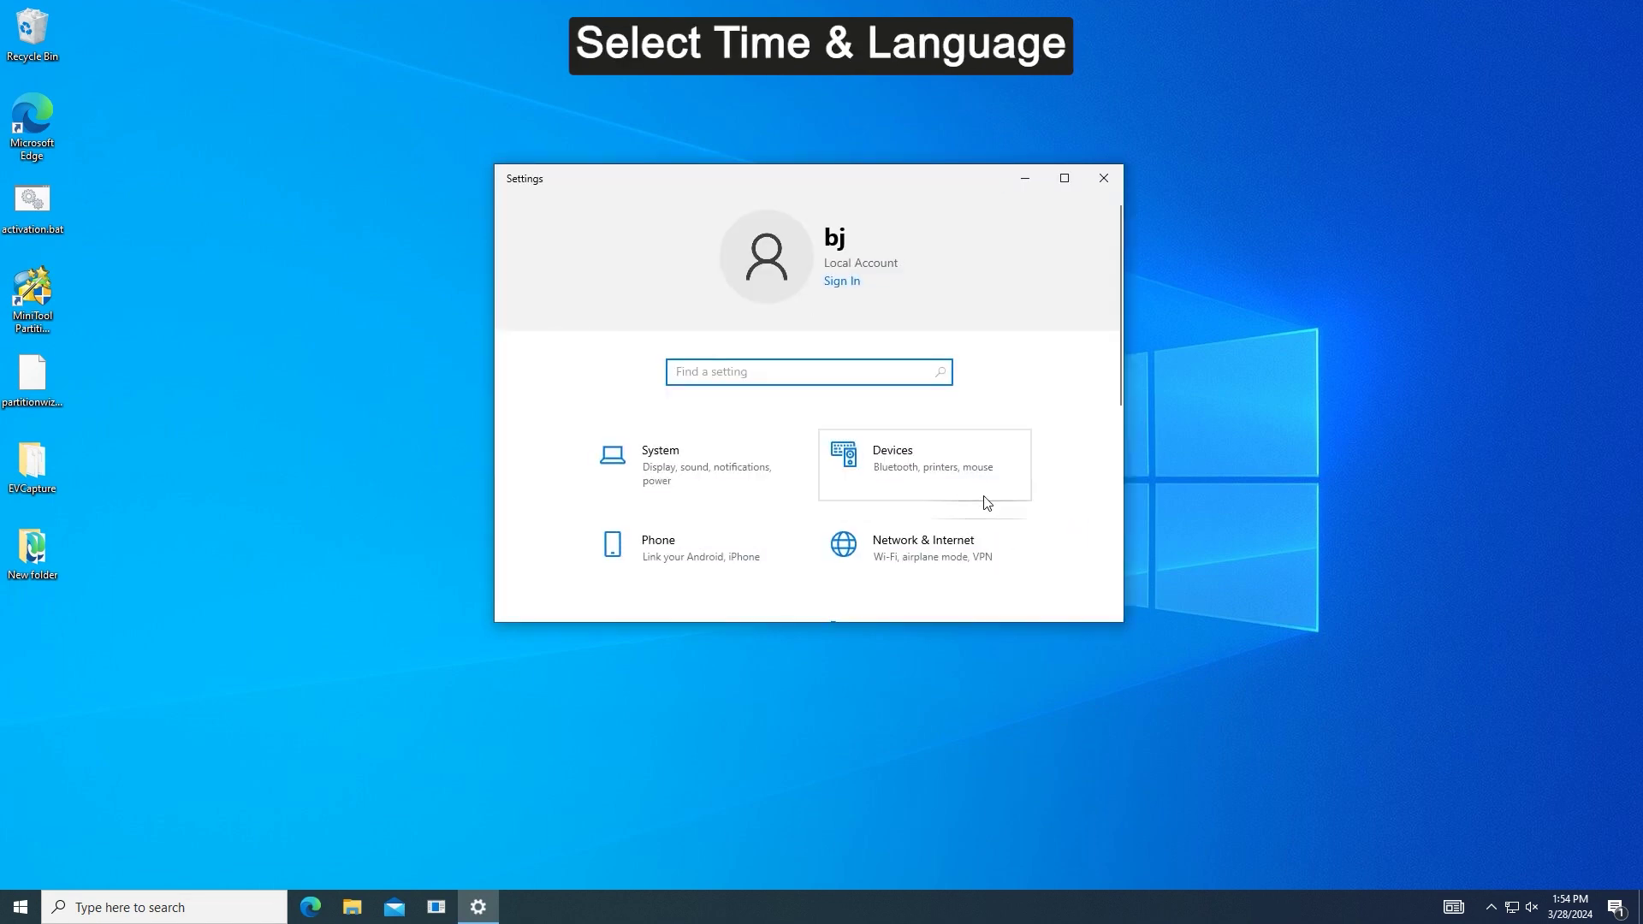
{"action": "scroll", "coordinate": [980, 502], "scroll_direction": "down", "scroll_amount": 2}
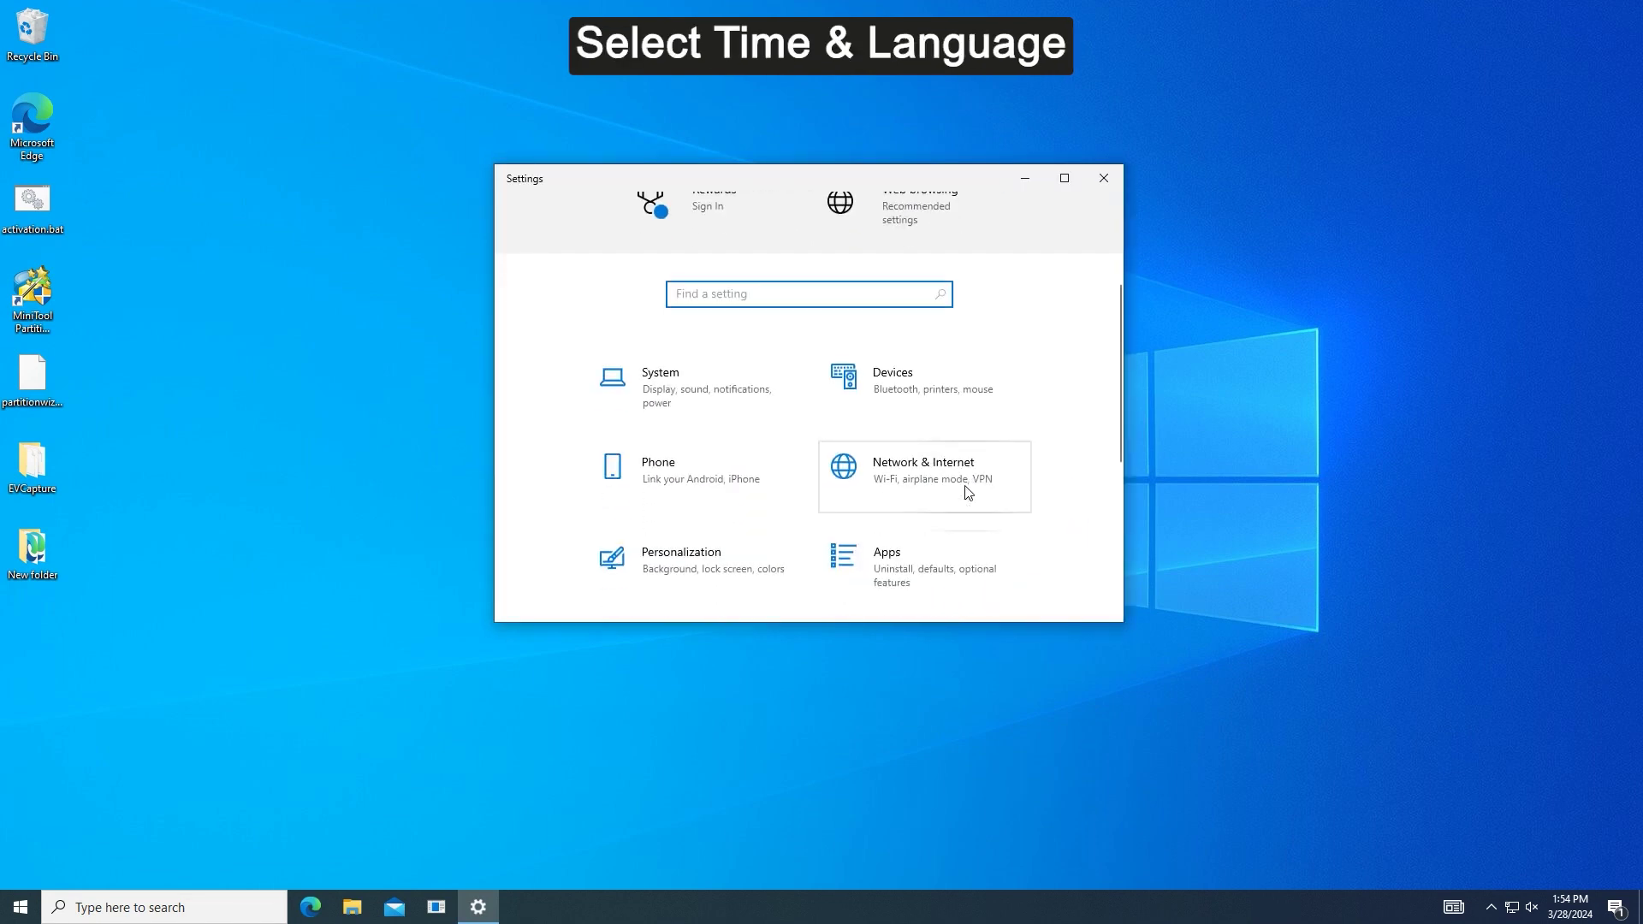
{"action": "scroll", "coordinate": [967, 492], "scroll_direction": "down", "scroll_amount": 2}
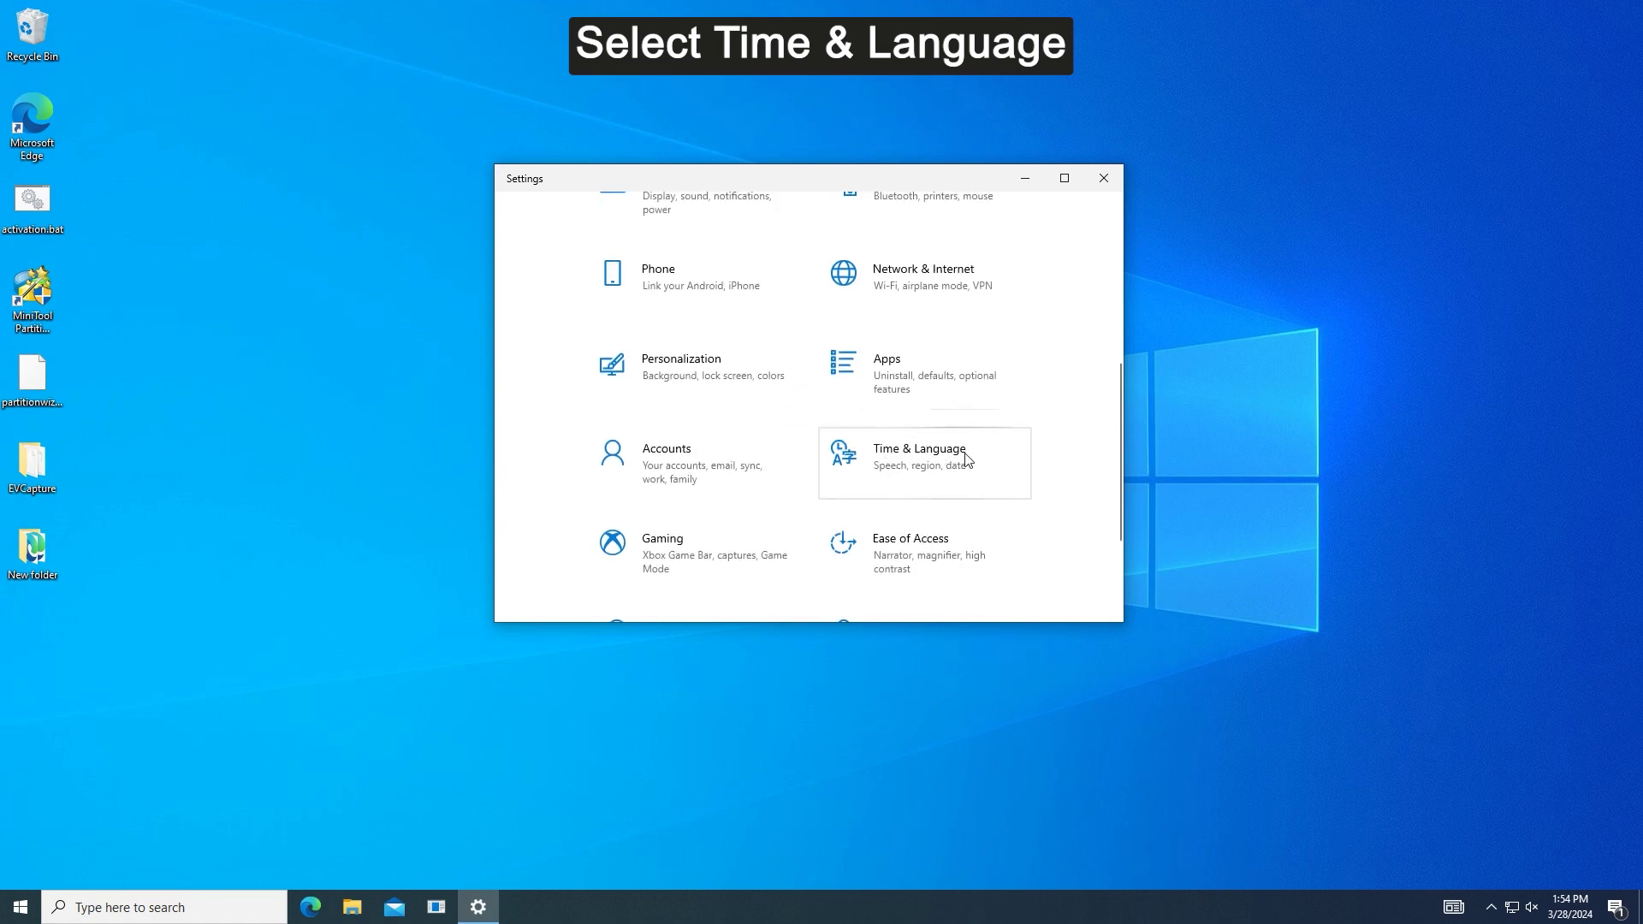
{"action": "left_click", "coordinate": [966, 460]}
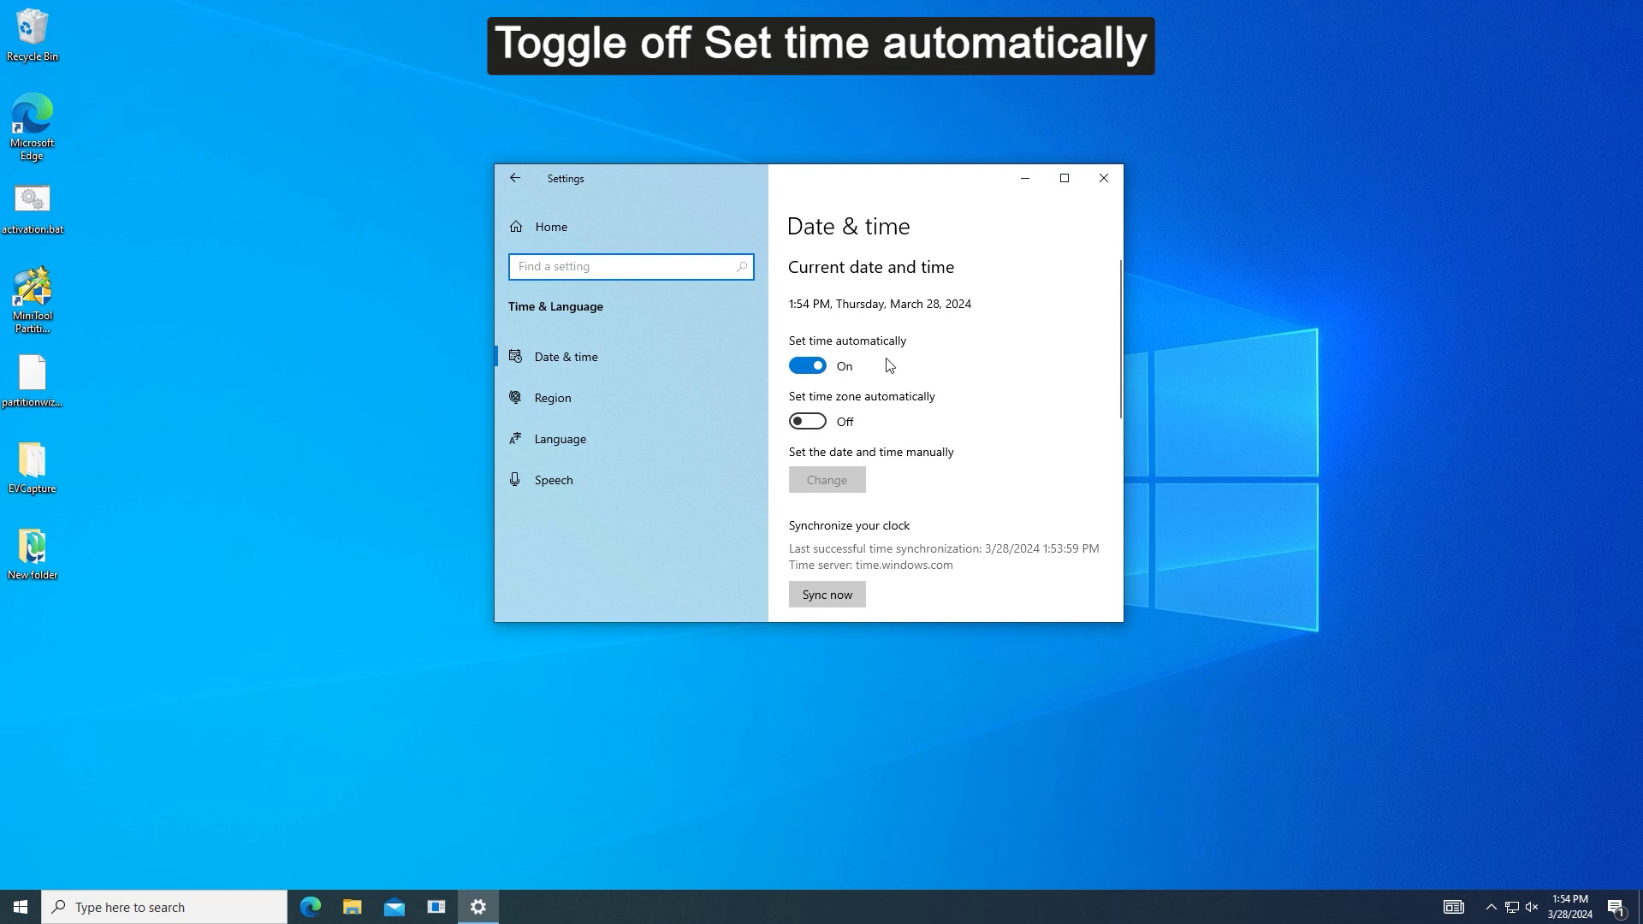
Step: Turn Set time automatically off and bring up the manual Change date and time dialog
{"action": "left_click", "coordinate": [798, 370]}
{"action": "left_click", "coordinate": [818, 372]}
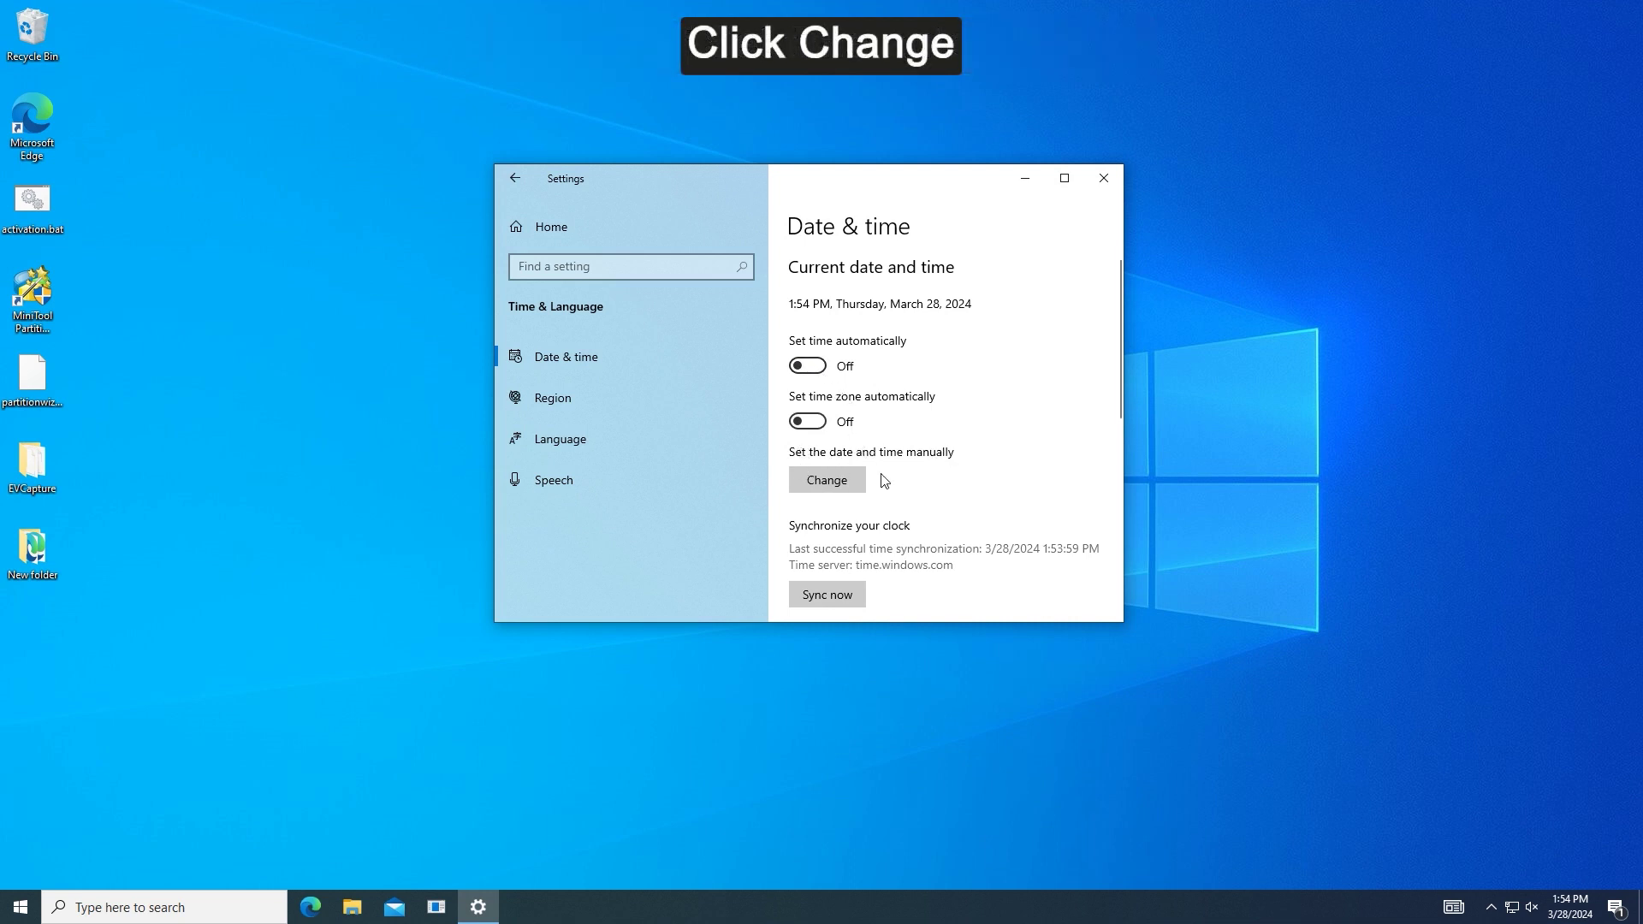
{"action": "left_click", "coordinate": [810, 493]}
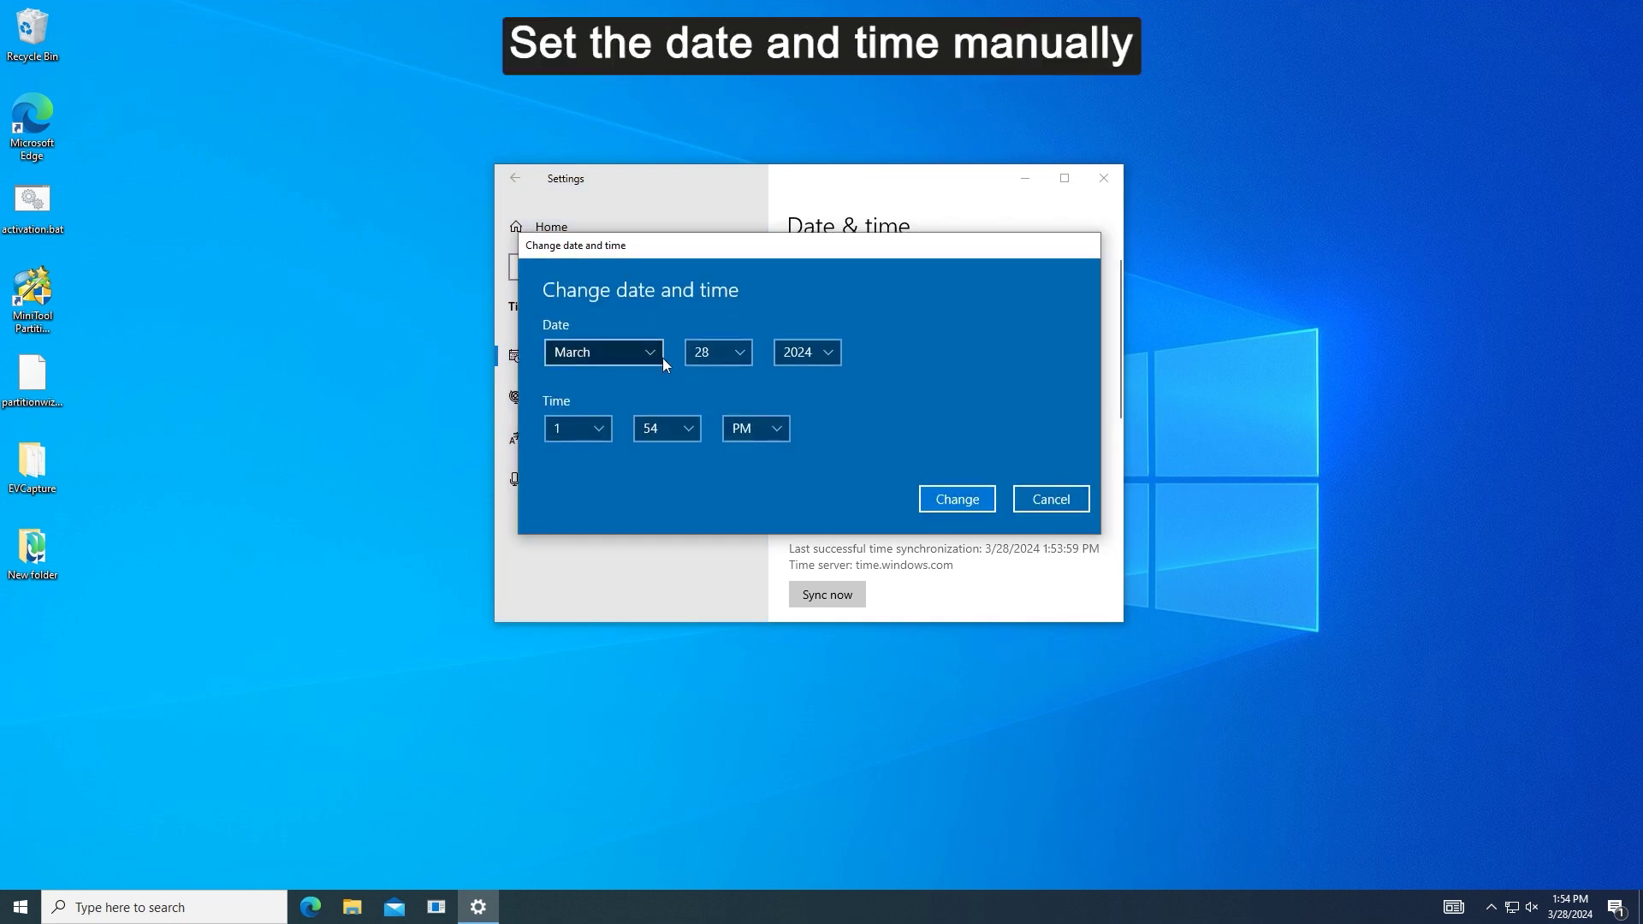
Step: Keep the month as March and set the minutes to 59, giving 1:59 PM, March 28, 2024
{"action": "left_click", "coordinate": [658, 357]}
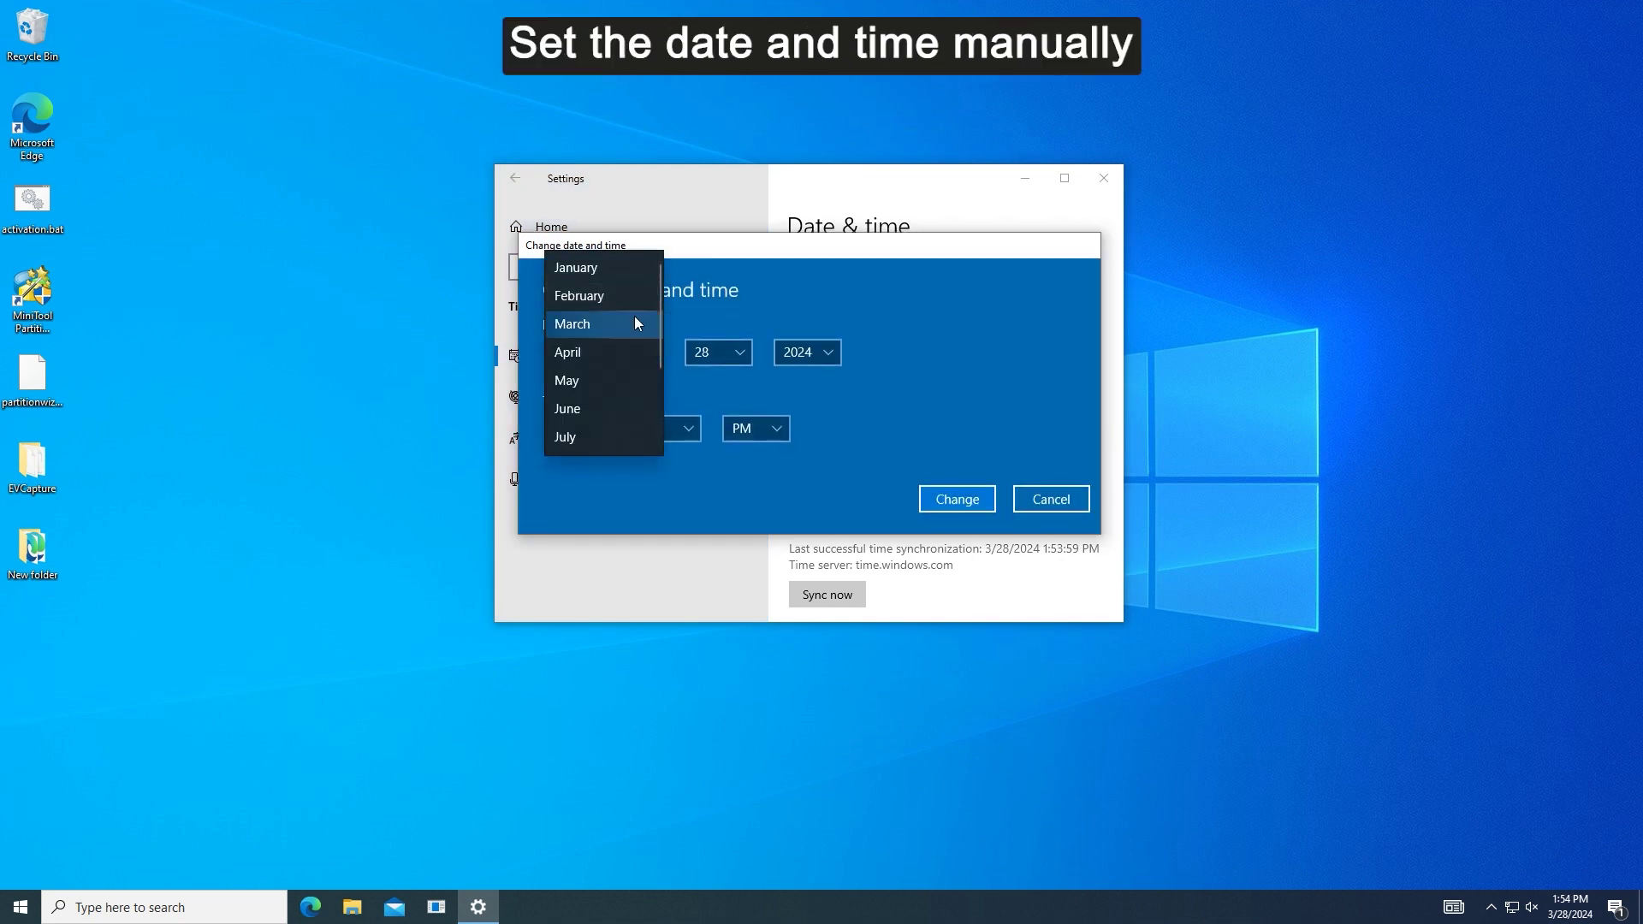
{"action": "left_click", "coordinate": [743, 354]}
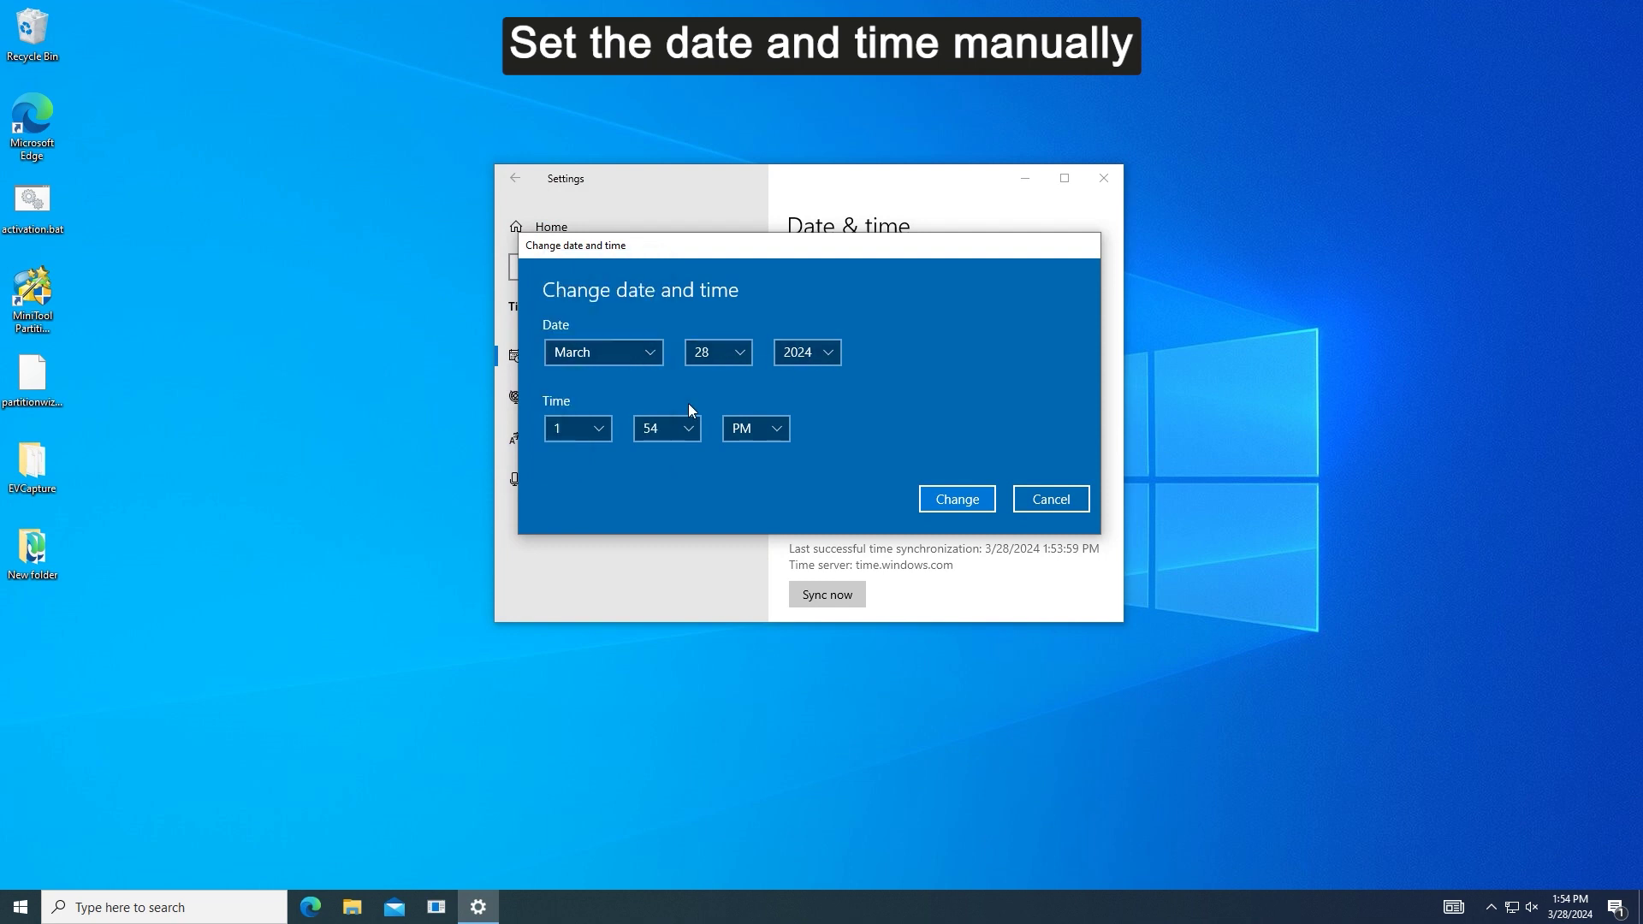
{"action": "left_click", "coordinate": [687, 428]}
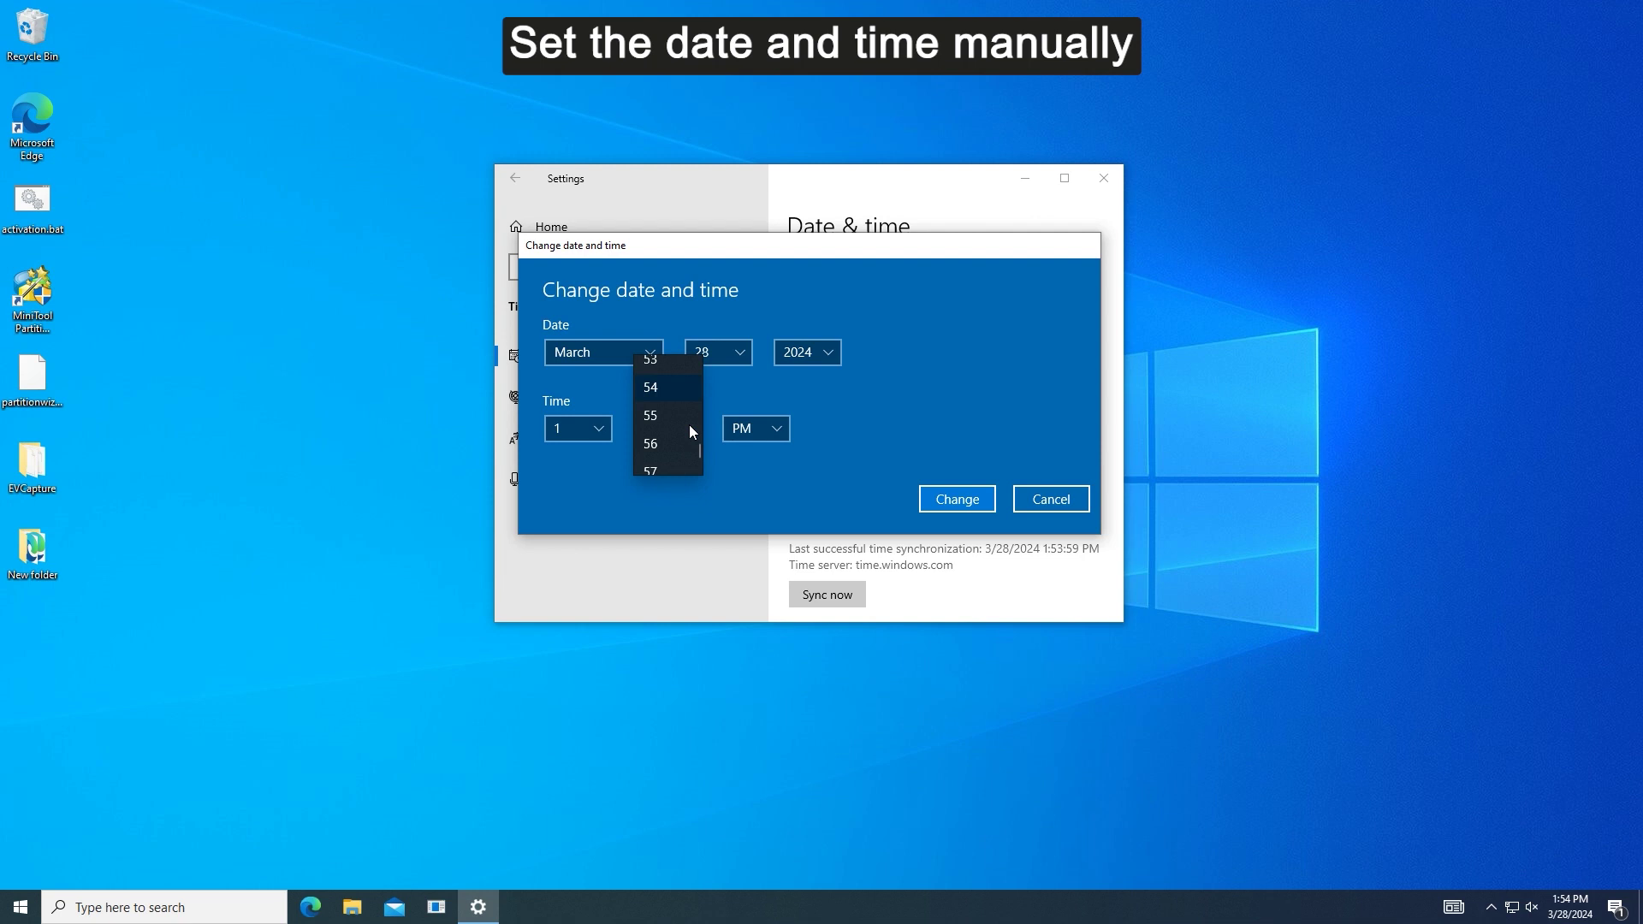
{"action": "scroll", "coordinate": [689, 432], "scroll_direction": "down", "scroll_amount": 1}
{"action": "scroll", "coordinate": [659, 441], "scroll_direction": "down", "scroll_amount": 1}
{"action": "left_click", "coordinate": [661, 458]}
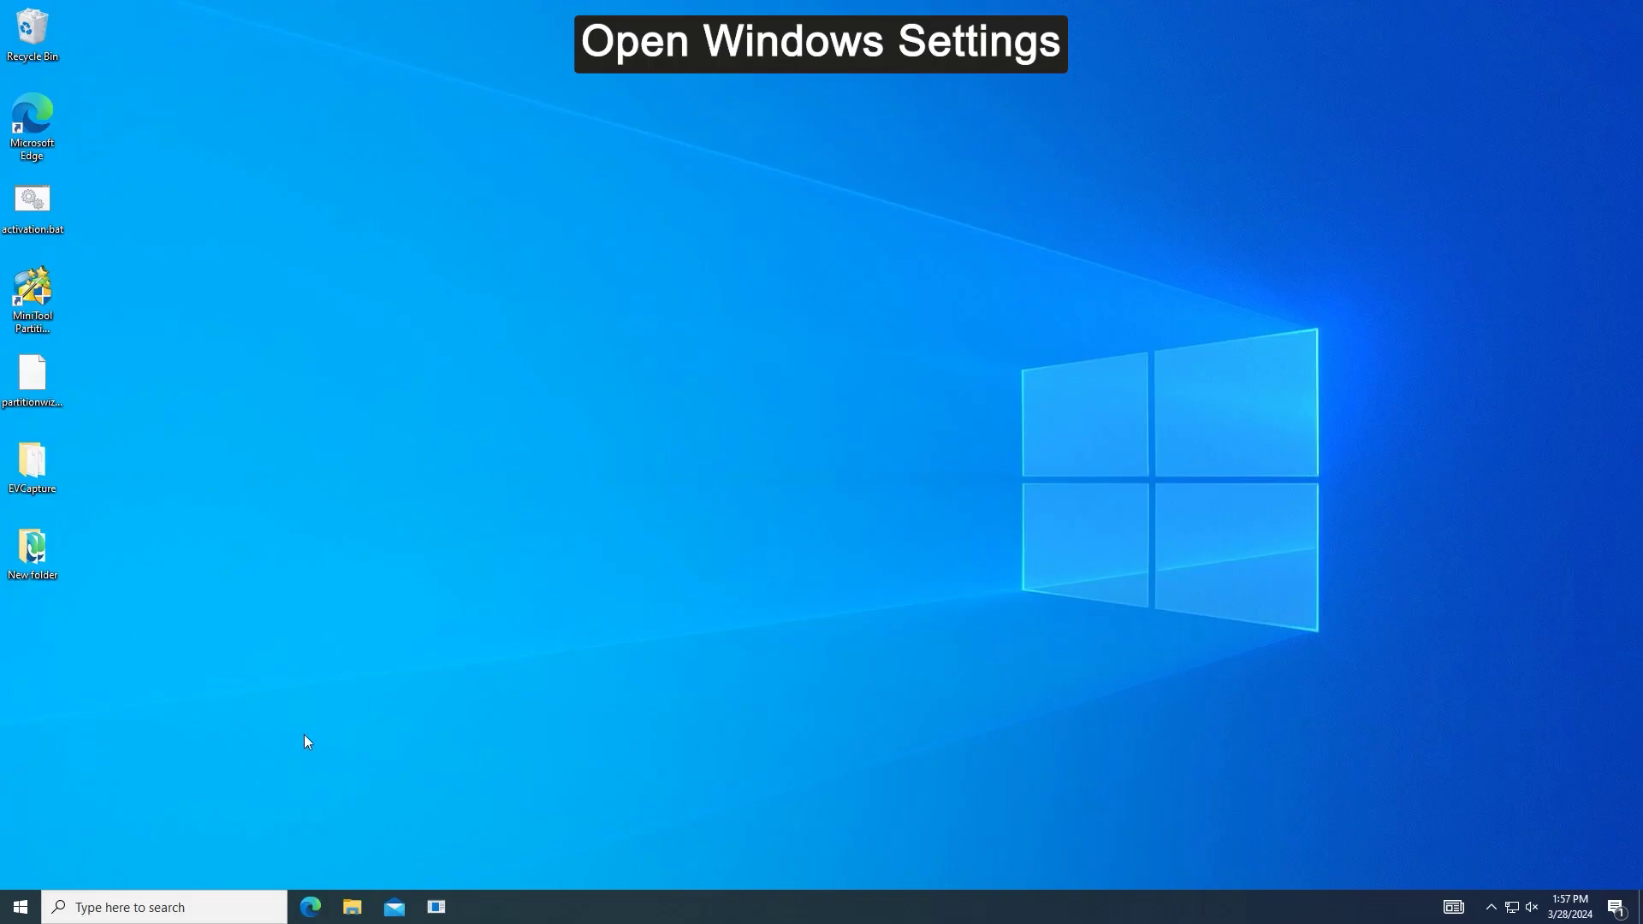
Step: Reopen Windows Settings from the Start right-click menu and go to Update & Security
{"action": "right_click", "coordinate": [23, 911]}
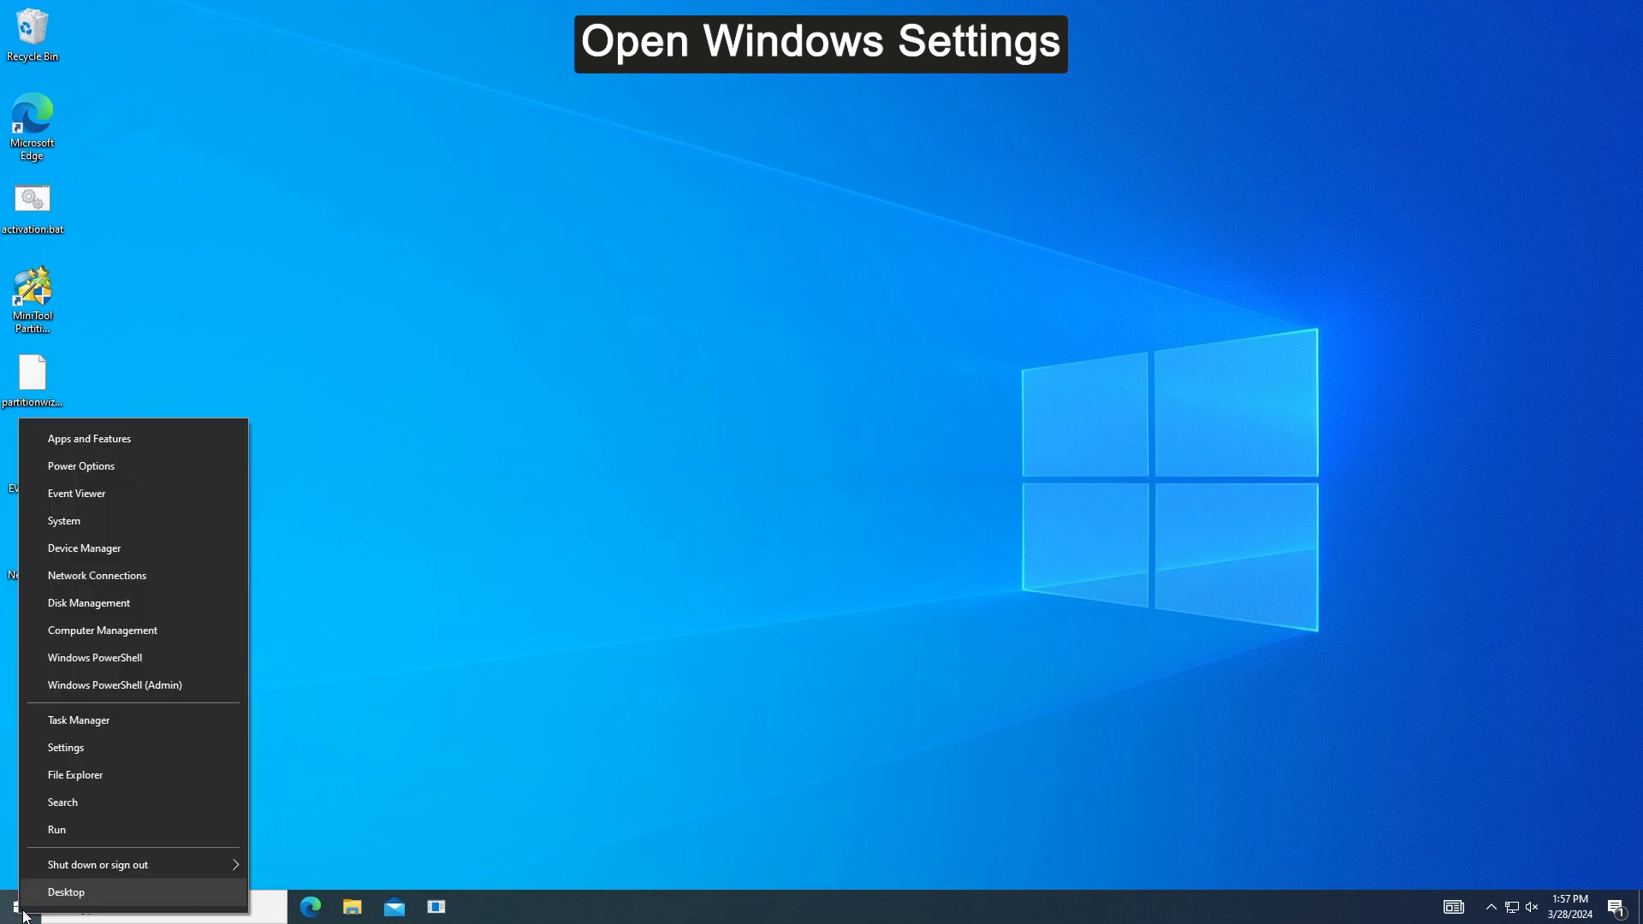
{"action": "left_click", "coordinate": [69, 750]}
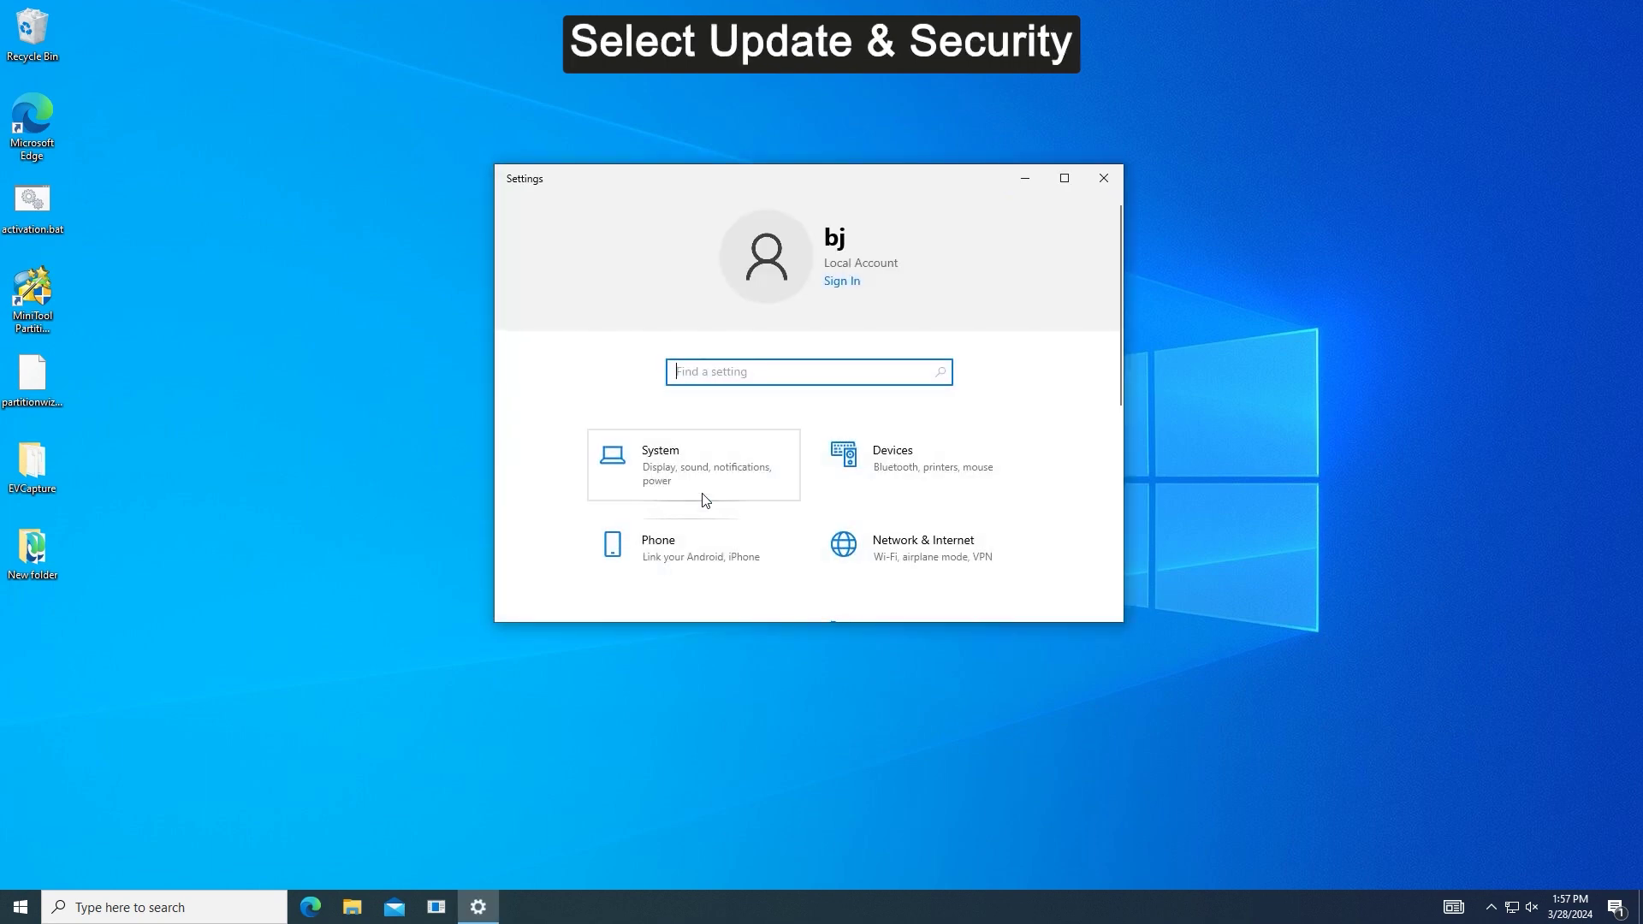
{"action": "scroll", "coordinate": [705, 498], "scroll_direction": "down", "scroll_amount": 2}
{"action": "scroll", "coordinate": [705, 500], "scroll_direction": "down", "scroll_amount": 1}
{"action": "scroll", "coordinate": [705, 499], "scroll_direction": "down", "scroll_amount": 2}
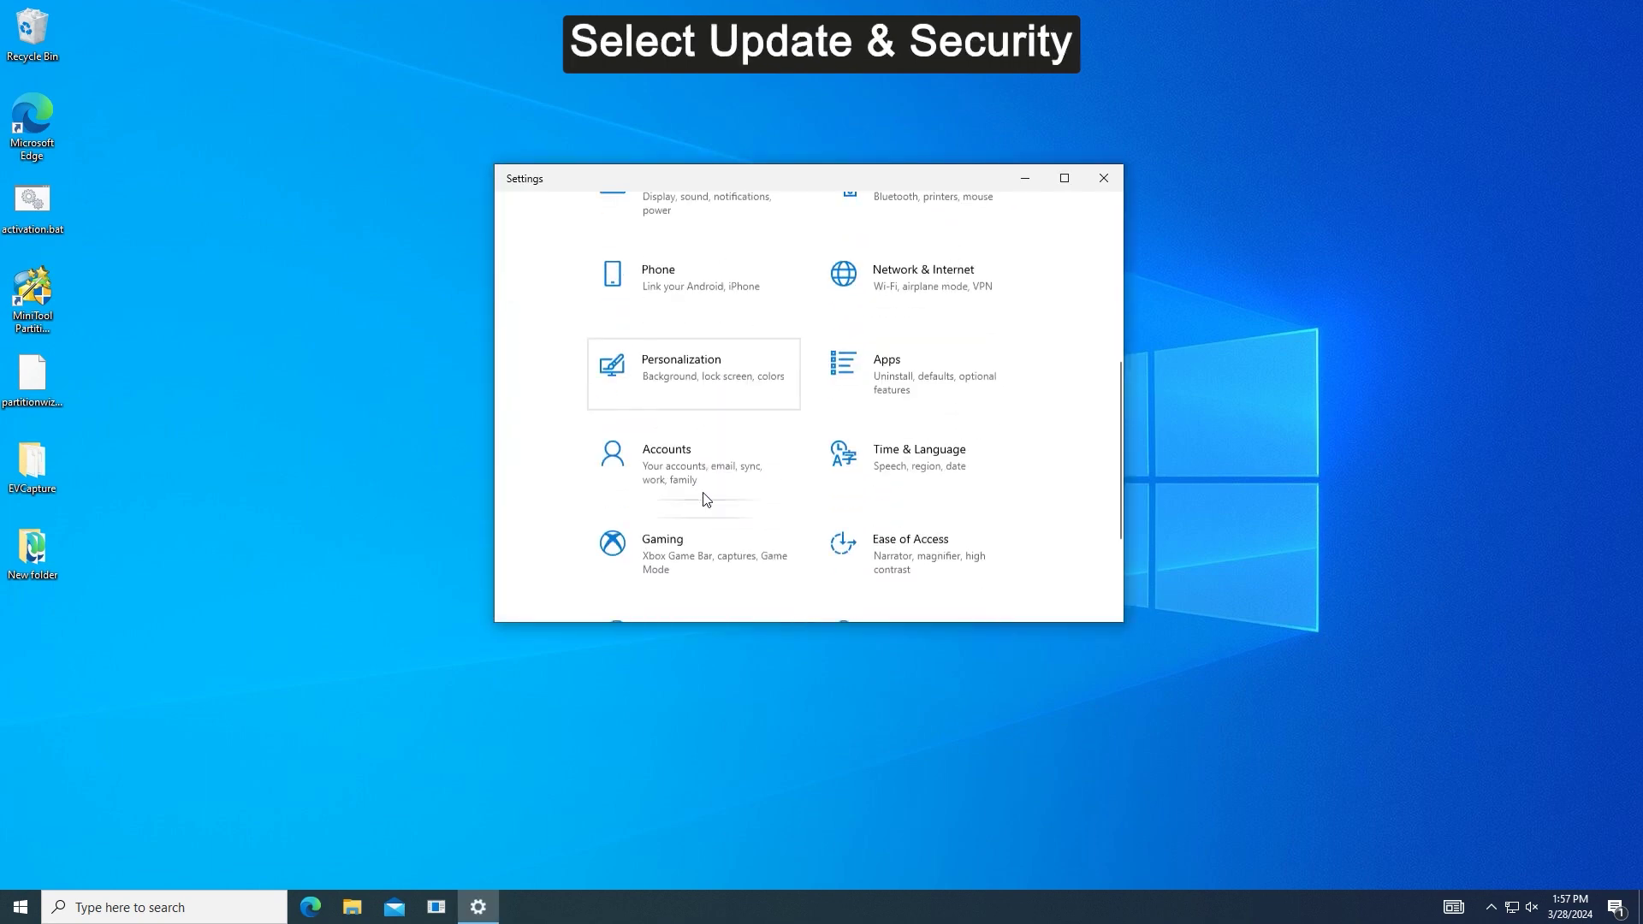
{"action": "scroll", "coordinate": [703, 500], "scroll_direction": "down", "scroll_amount": 1}
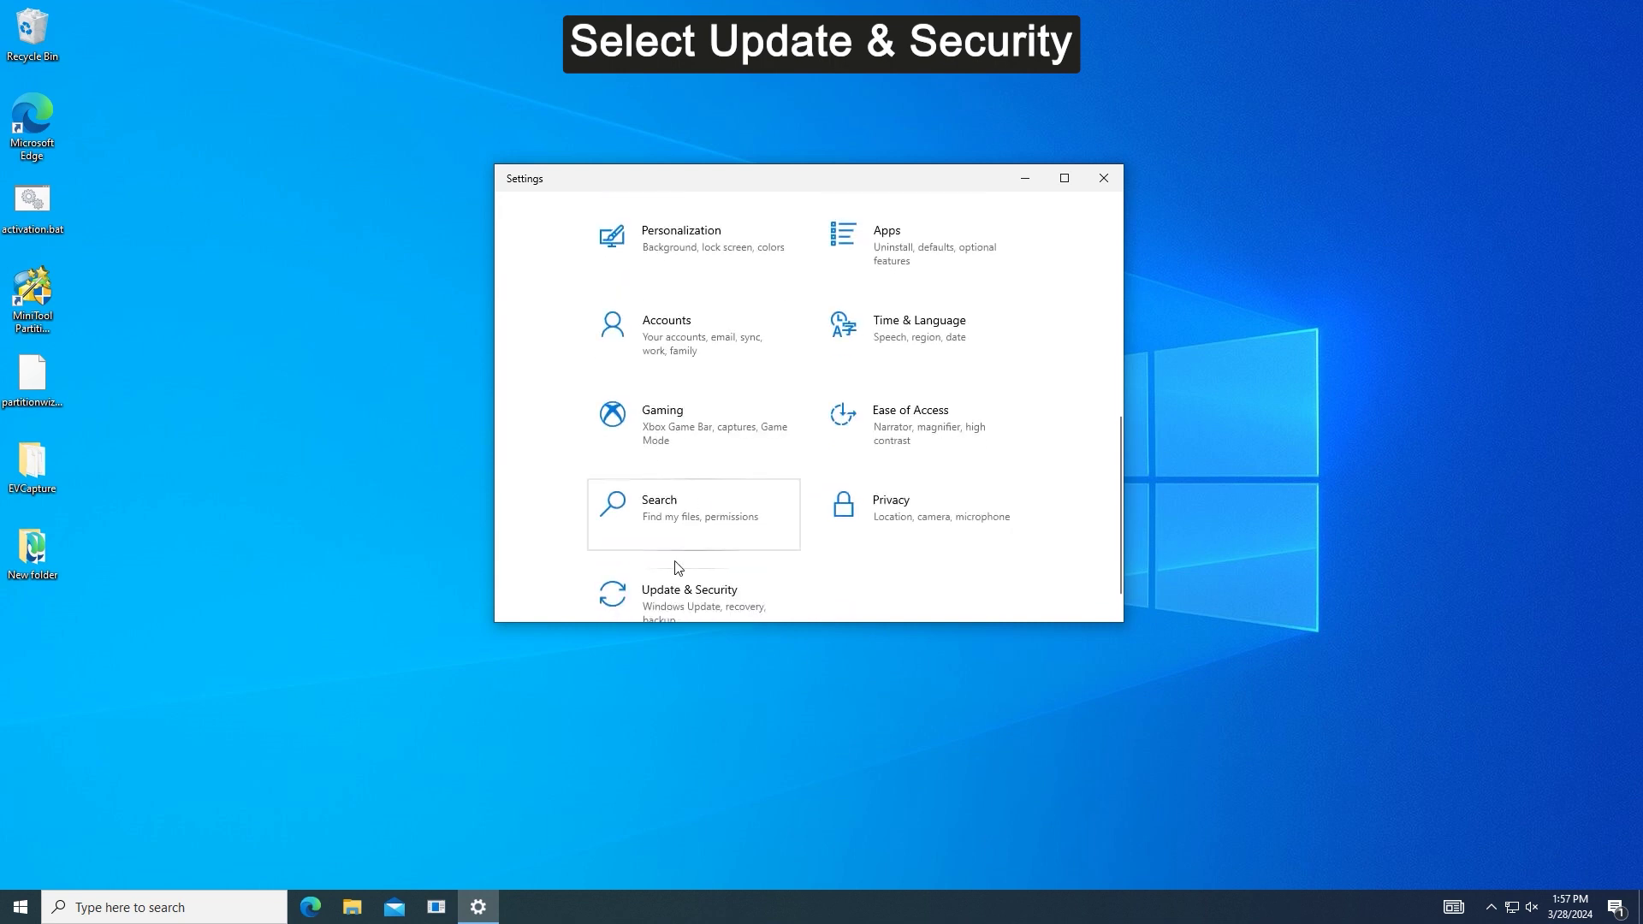
{"action": "left_click", "coordinate": [691, 599]}
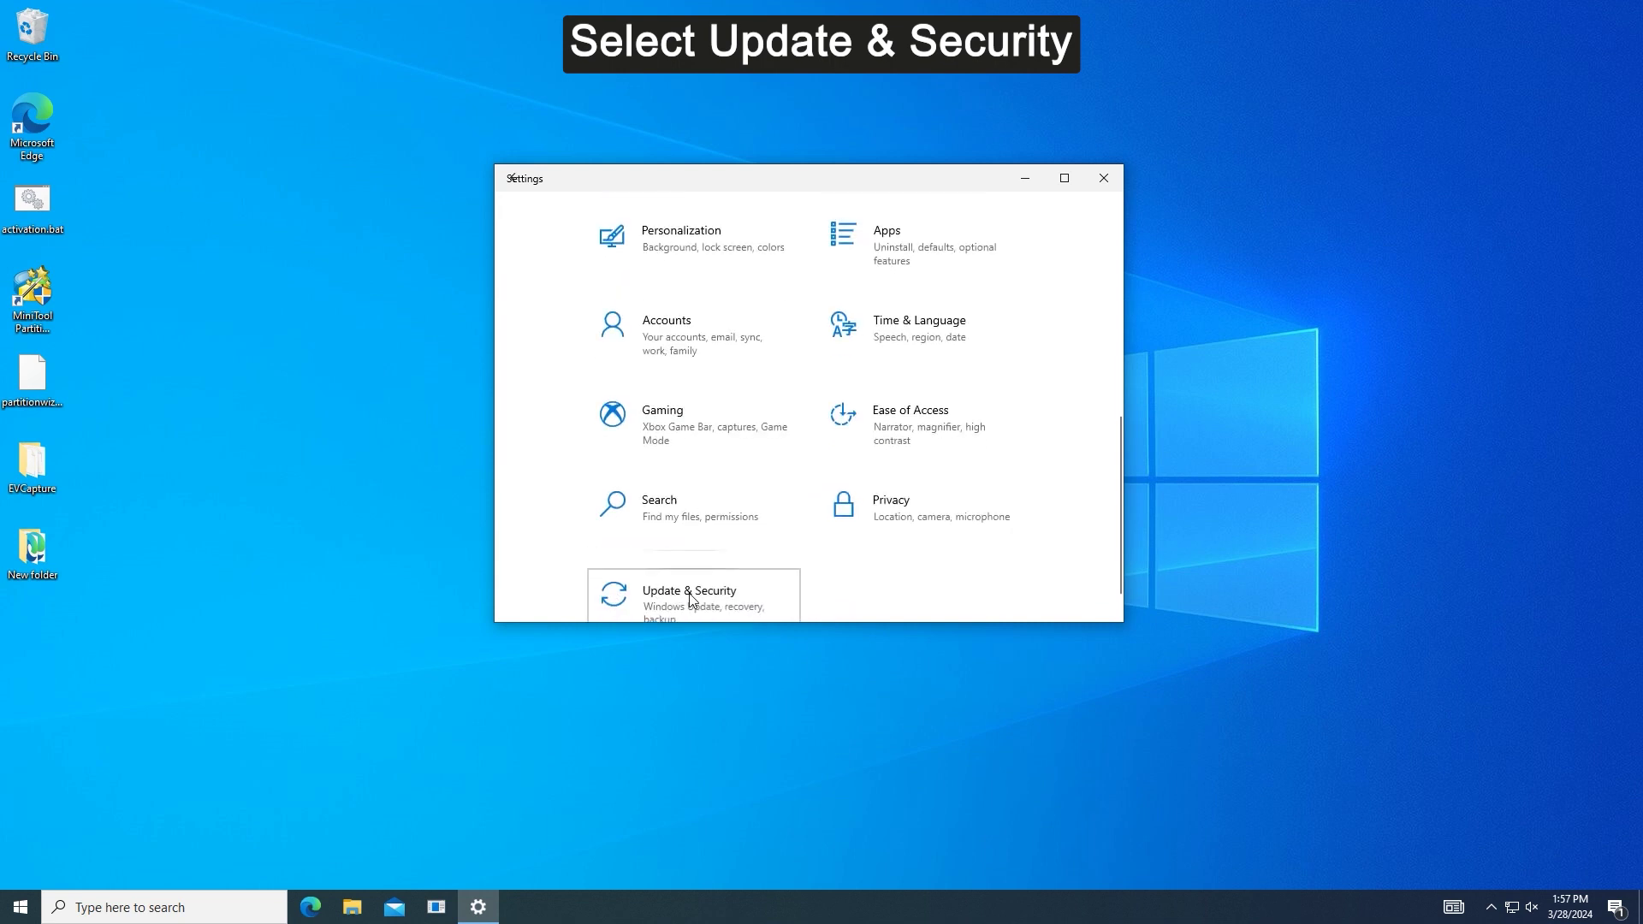
{"action": "left_click", "coordinate": [689, 600]}
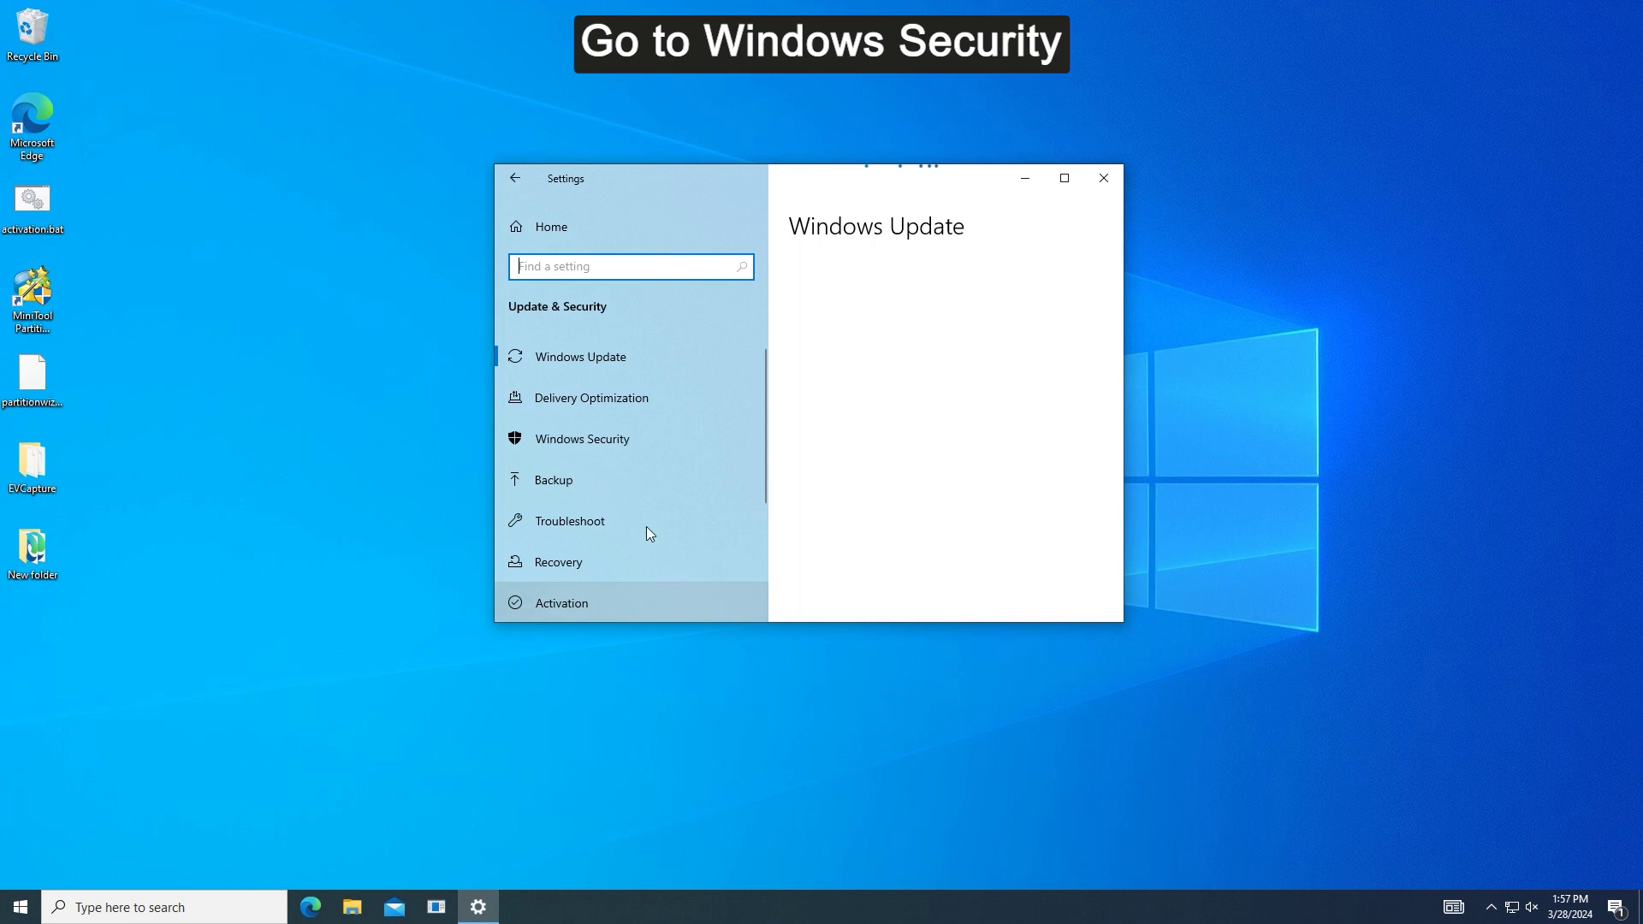
Step: Show the Windows Security page and launch Virus & threat protection
{"action": "left_click", "coordinate": [646, 439]}
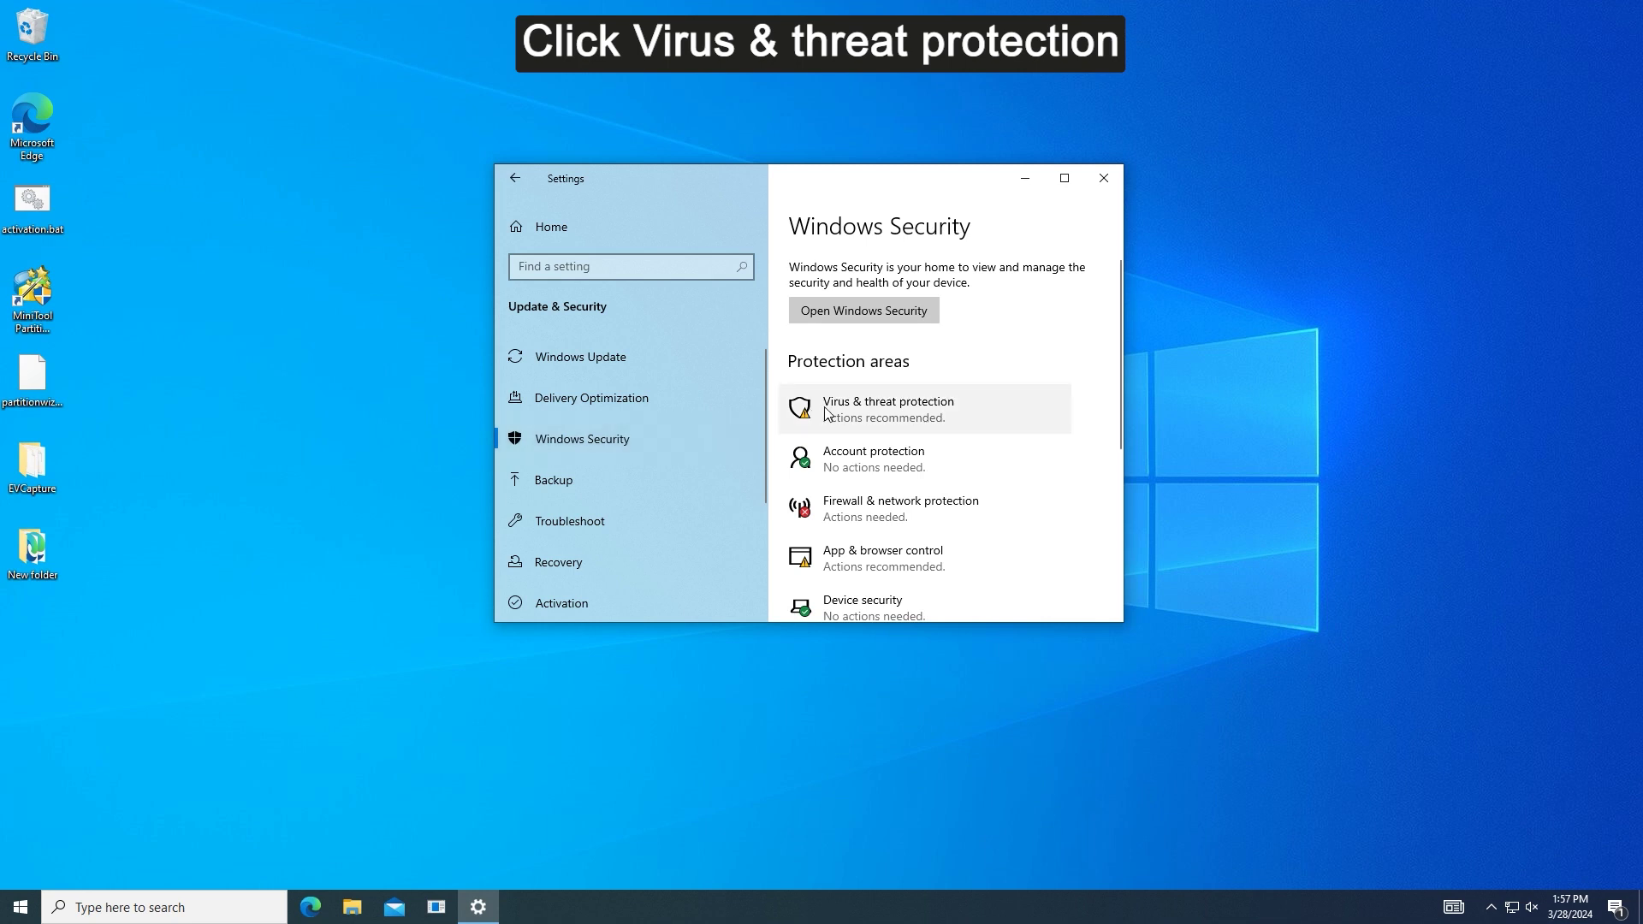
{"action": "left_click", "coordinate": [924, 416]}
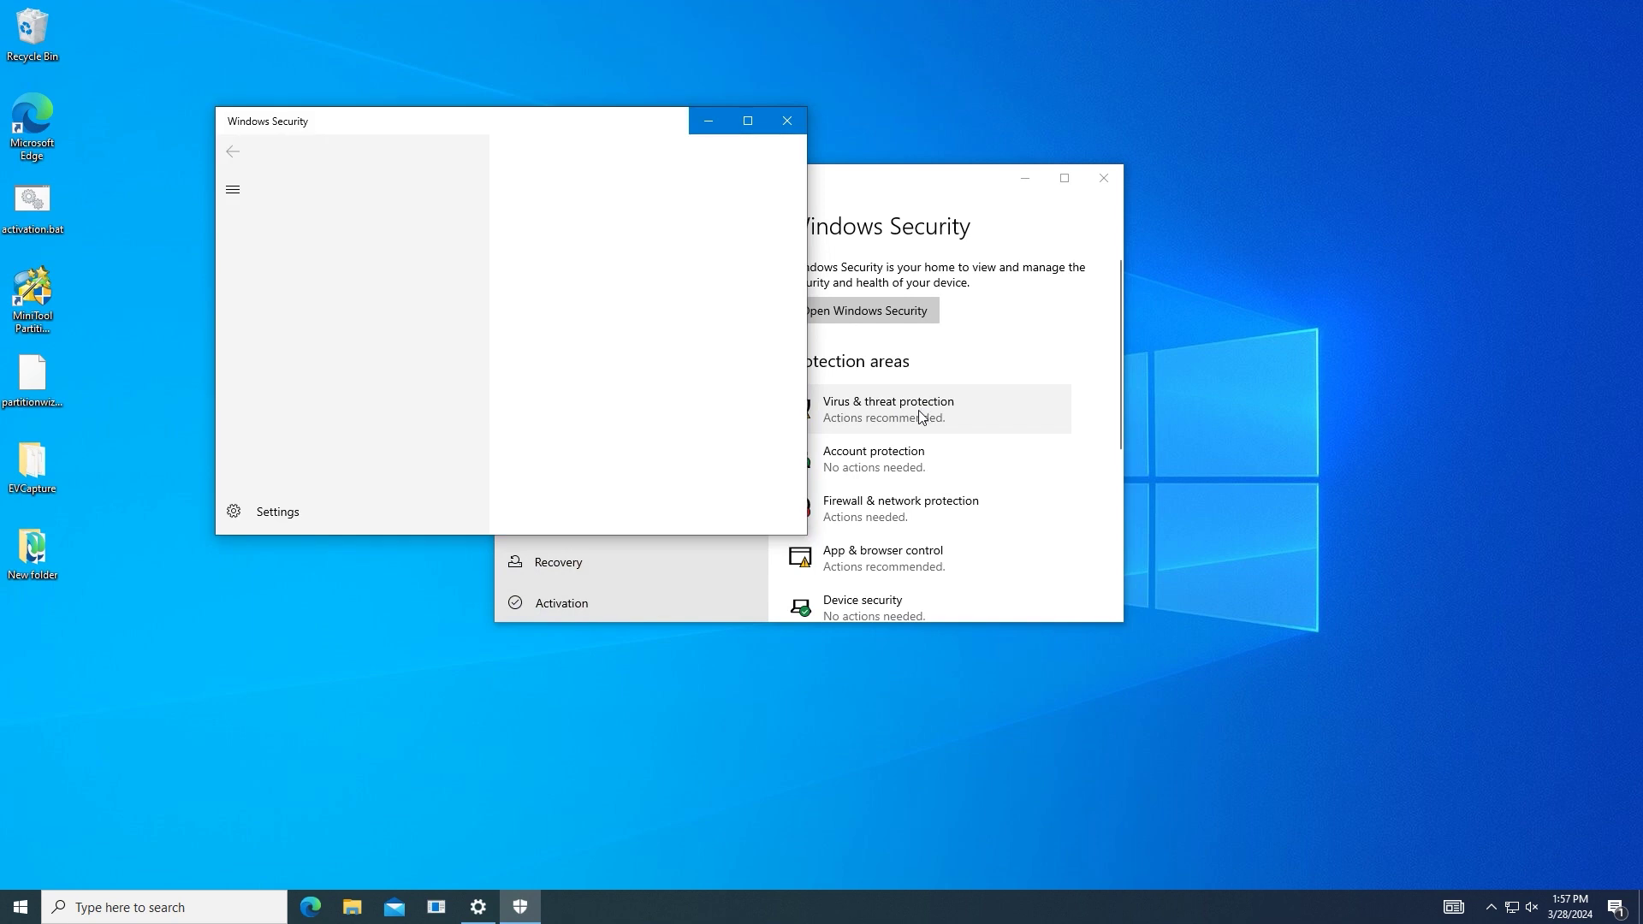
{"action": "scroll", "coordinate": [604, 382], "scroll_direction": "down", "scroll_amount": 1}
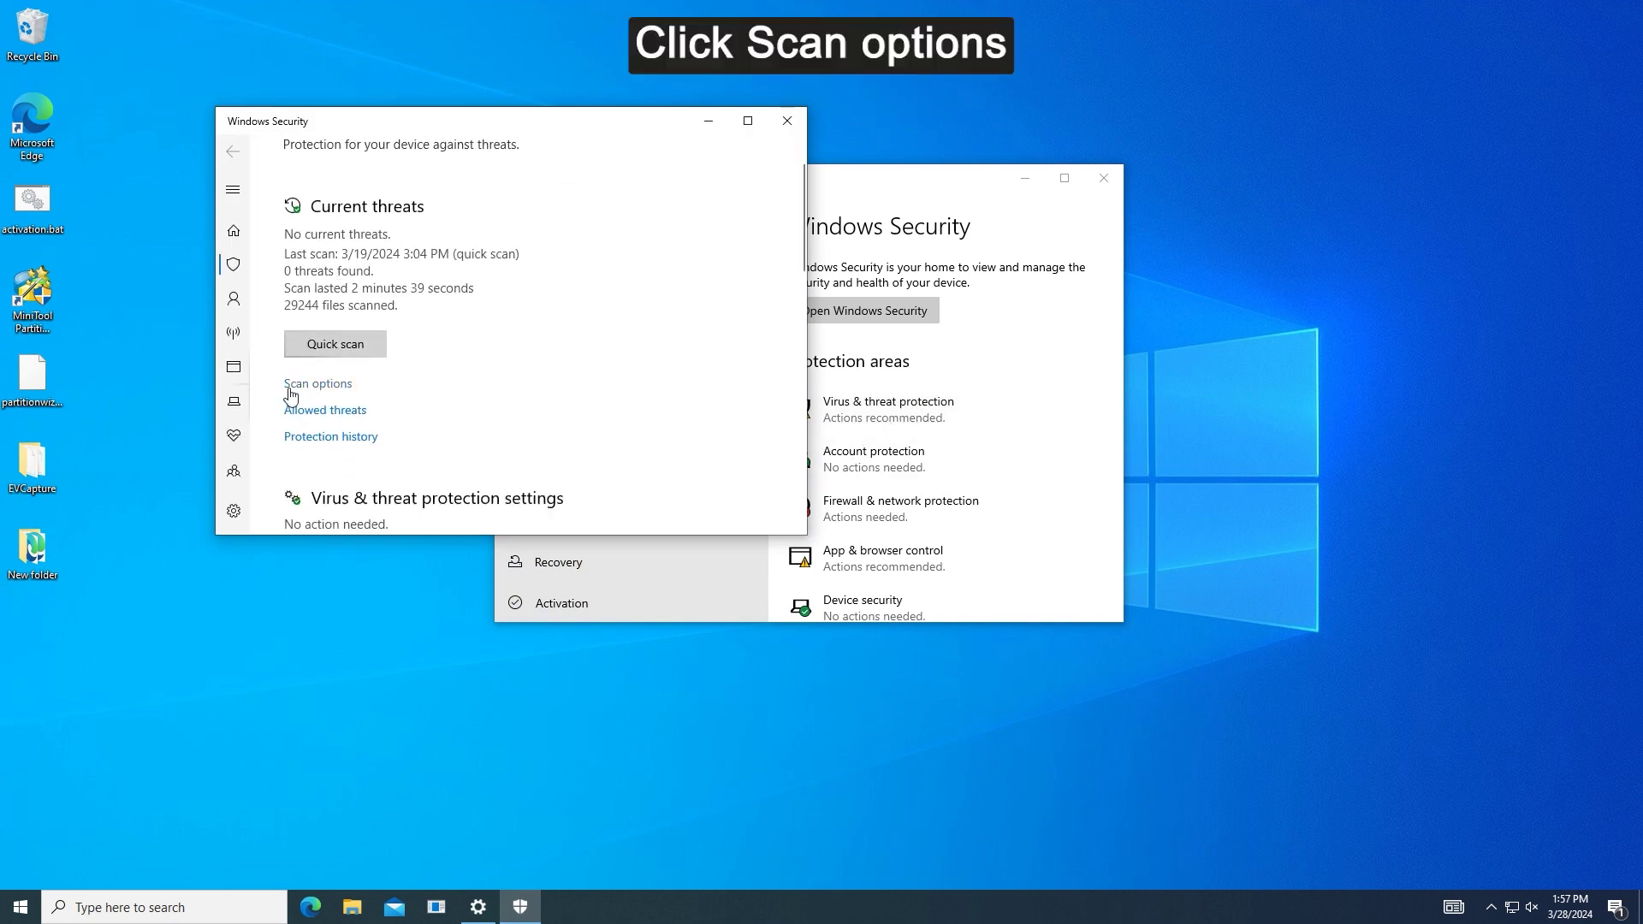
Step: Pick Full scan under Scan options and start the scan
{"action": "left_click", "coordinate": [335, 390]}
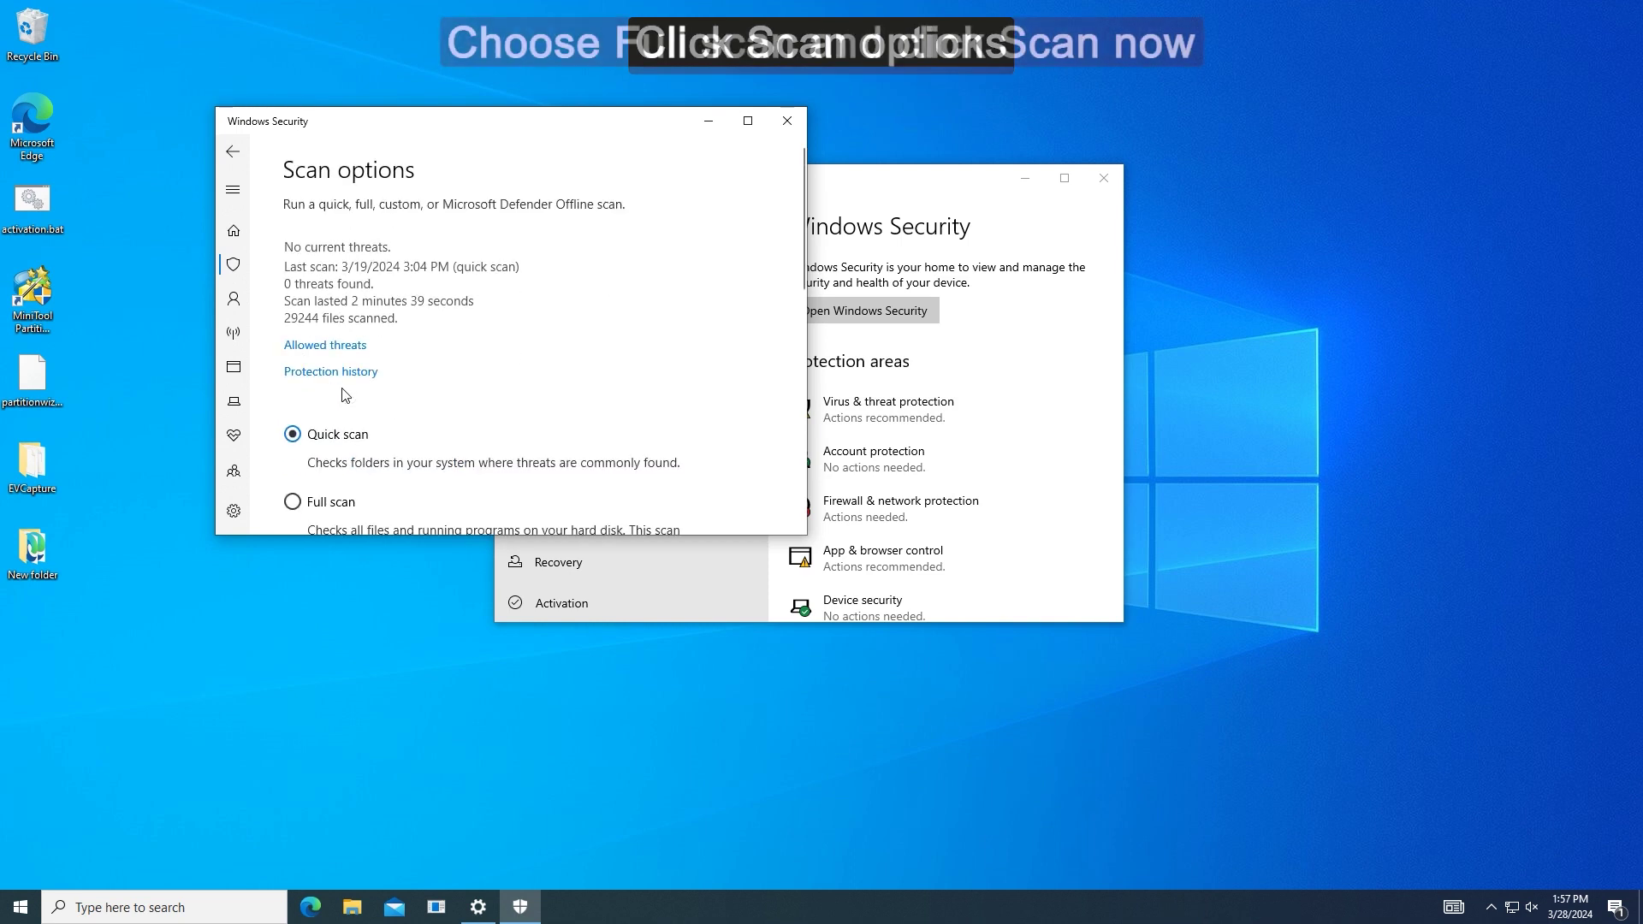
{"action": "scroll", "coordinate": [343, 395], "scroll_direction": "down", "scroll_amount": 3}
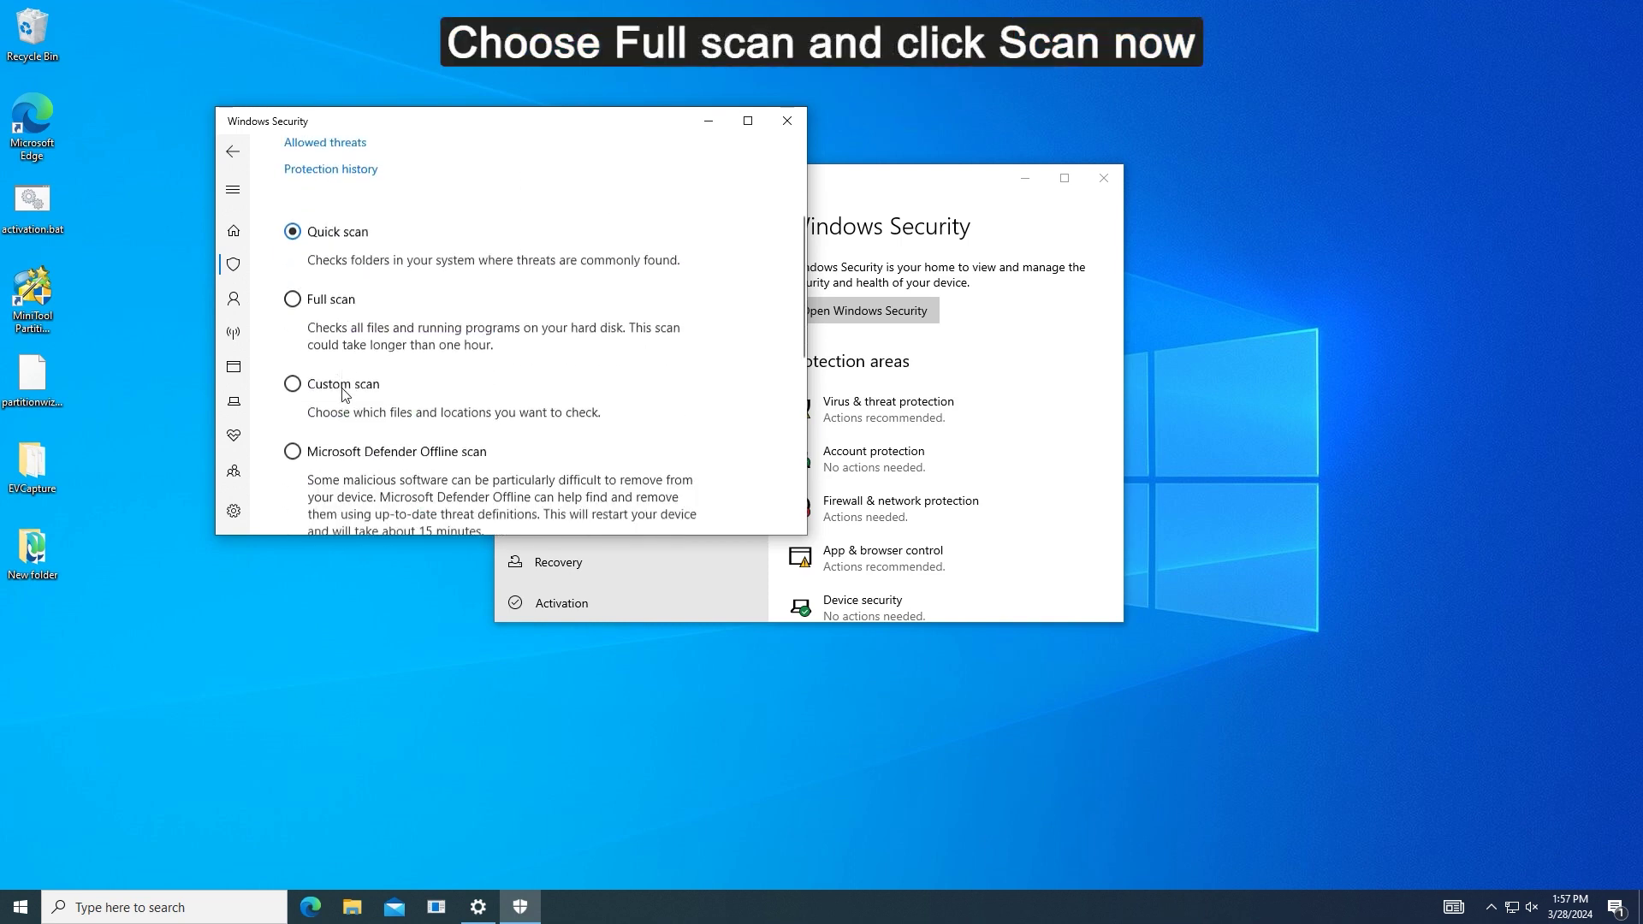
{"action": "scroll", "coordinate": [343, 394], "scroll_direction": "down", "scroll_amount": 1}
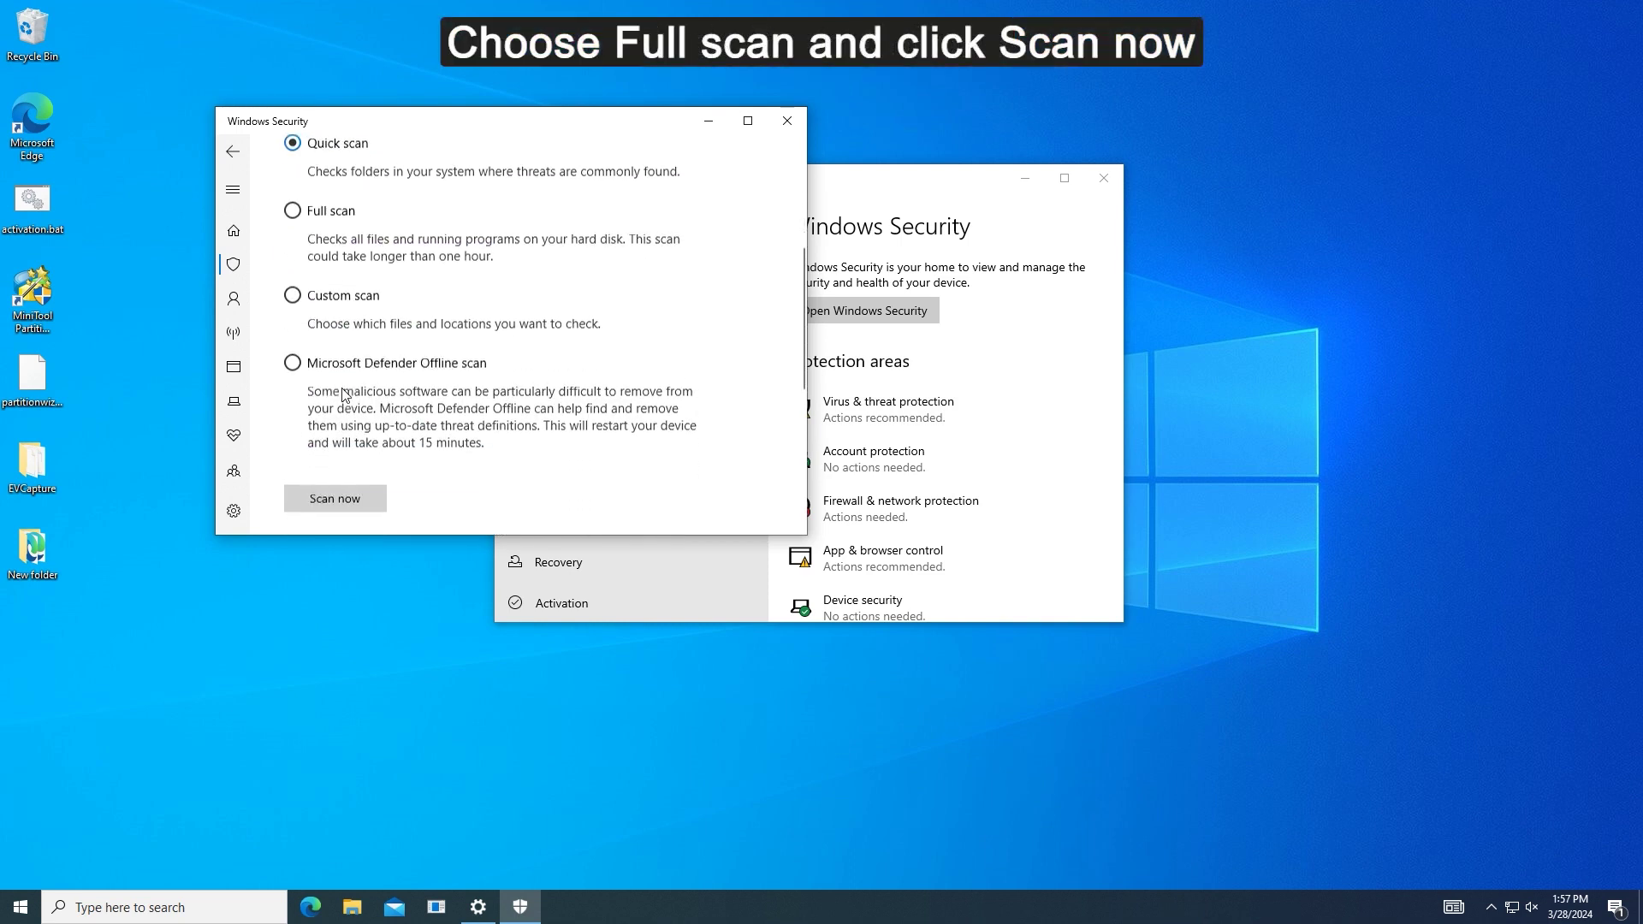
{"action": "left_click", "coordinate": [293, 203]}
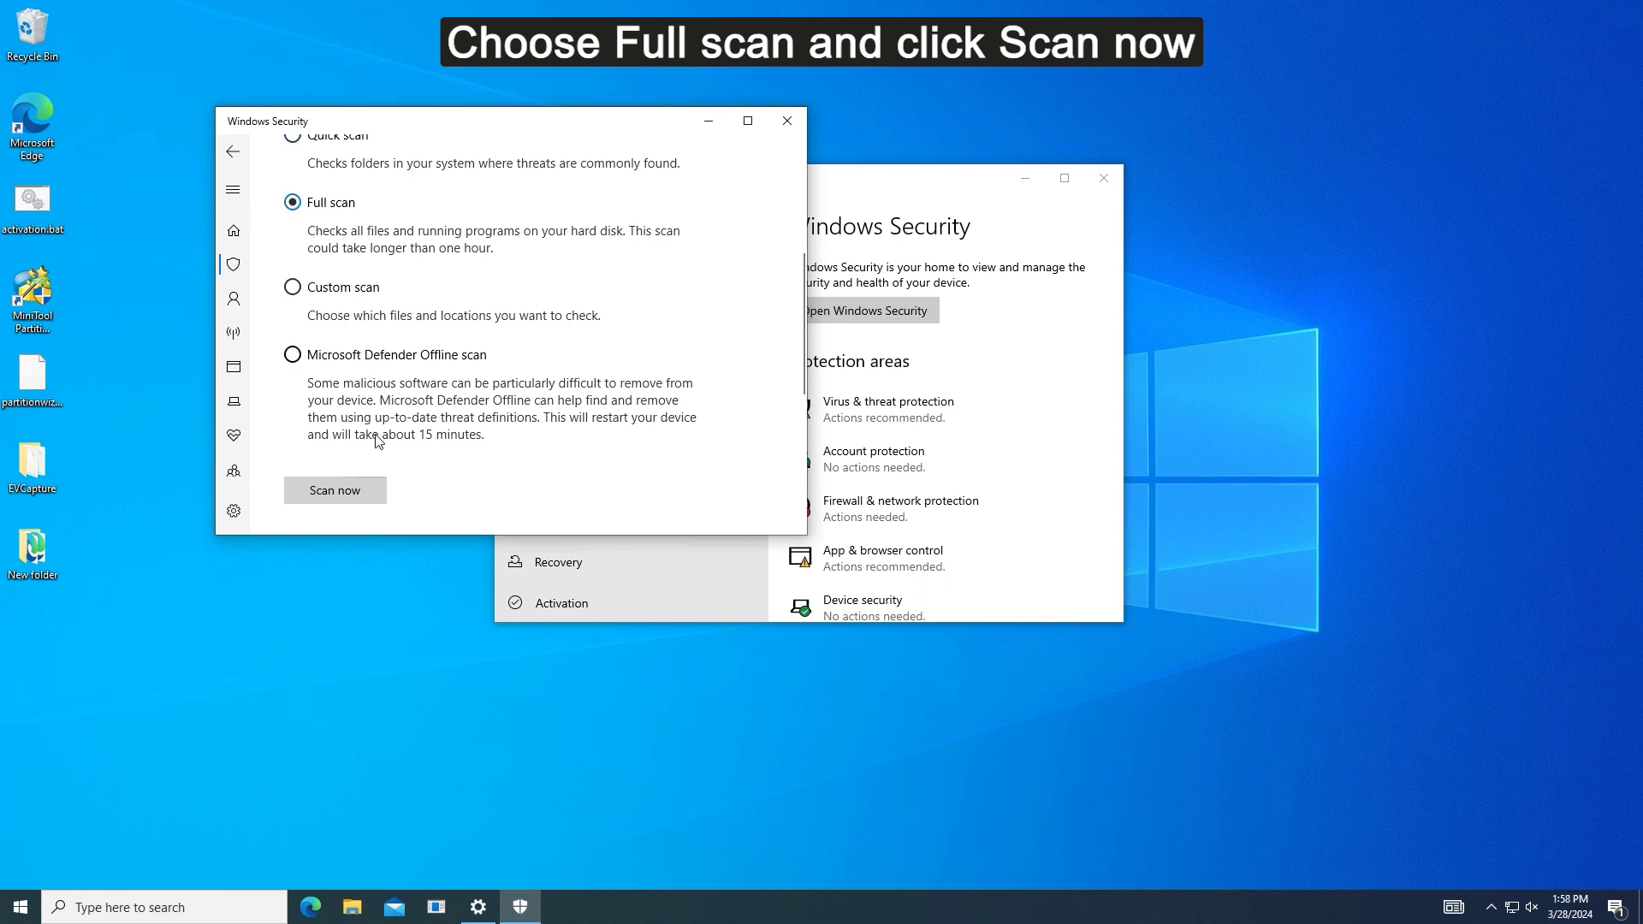
{"action": "left_click", "coordinate": [308, 495]}
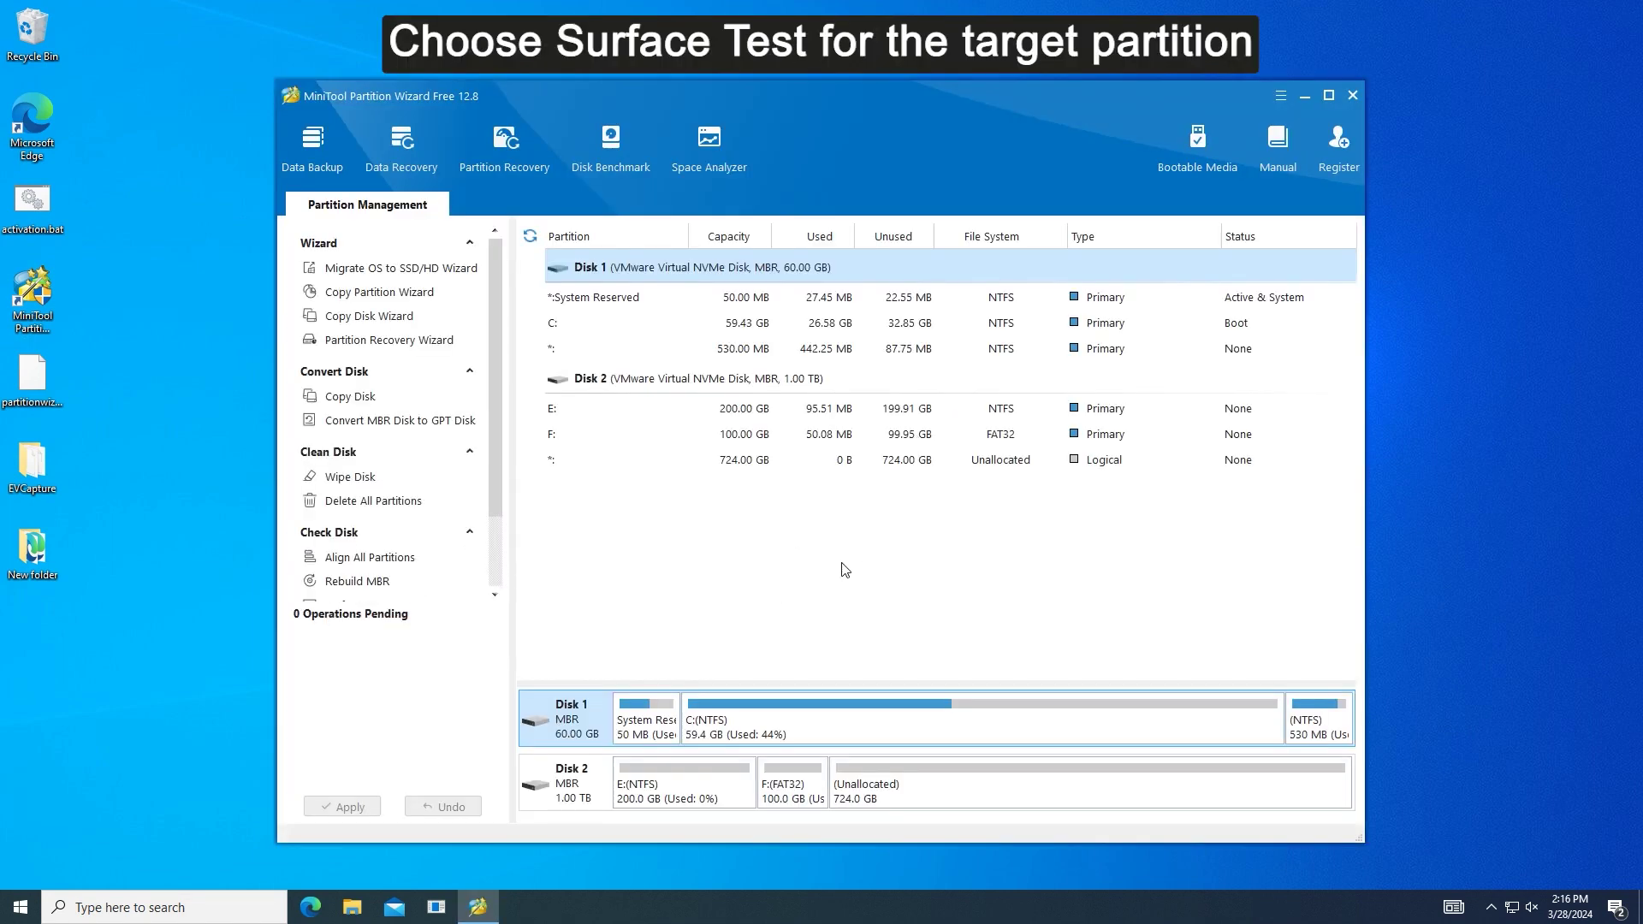
Step: Select partition F: and choose Surface Test under Check Partition
{"action": "left_click", "coordinate": [794, 775]}
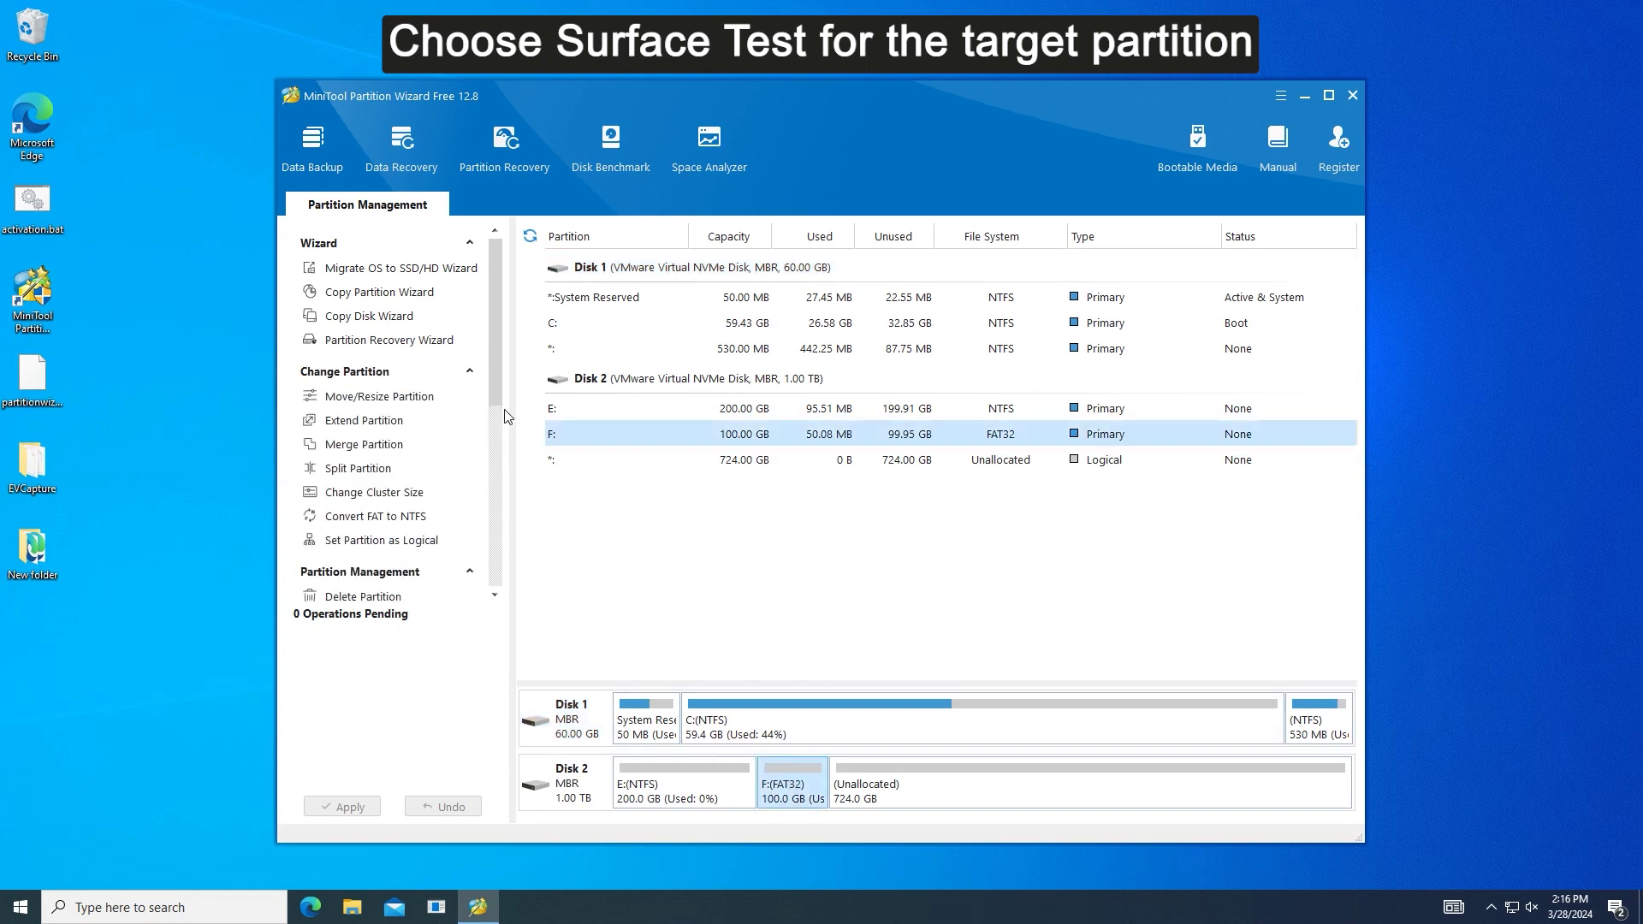
{"action": "left_click_drag", "start_coordinate": [495, 403], "coordinate": [495, 581]}
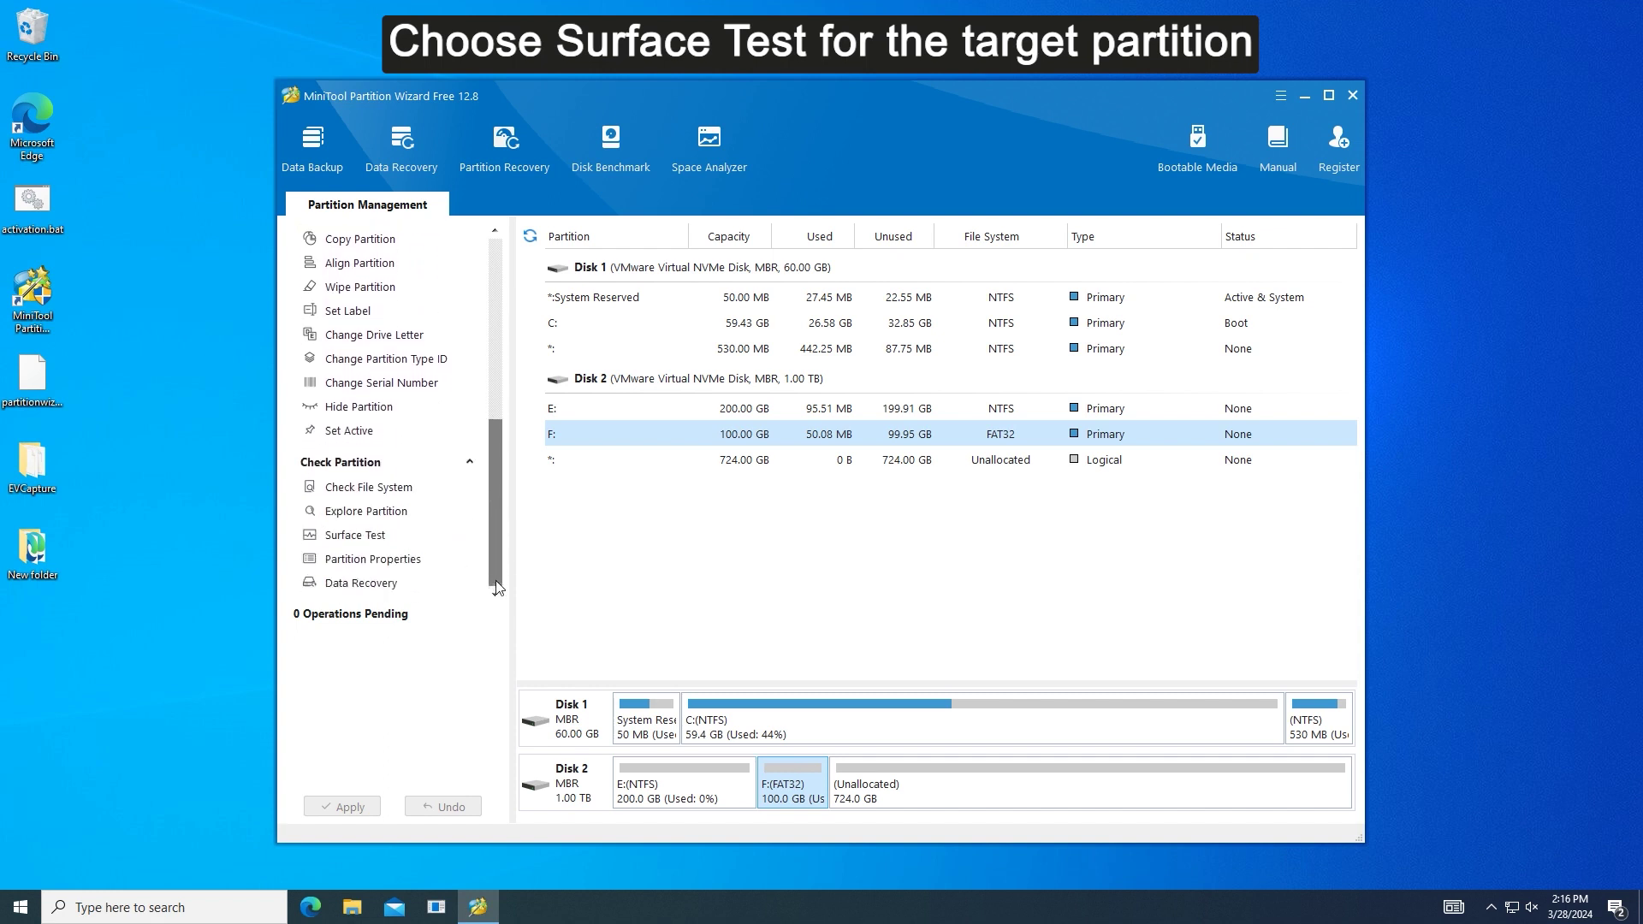
{"action": "left_click", "coordinate": [401, 545]}
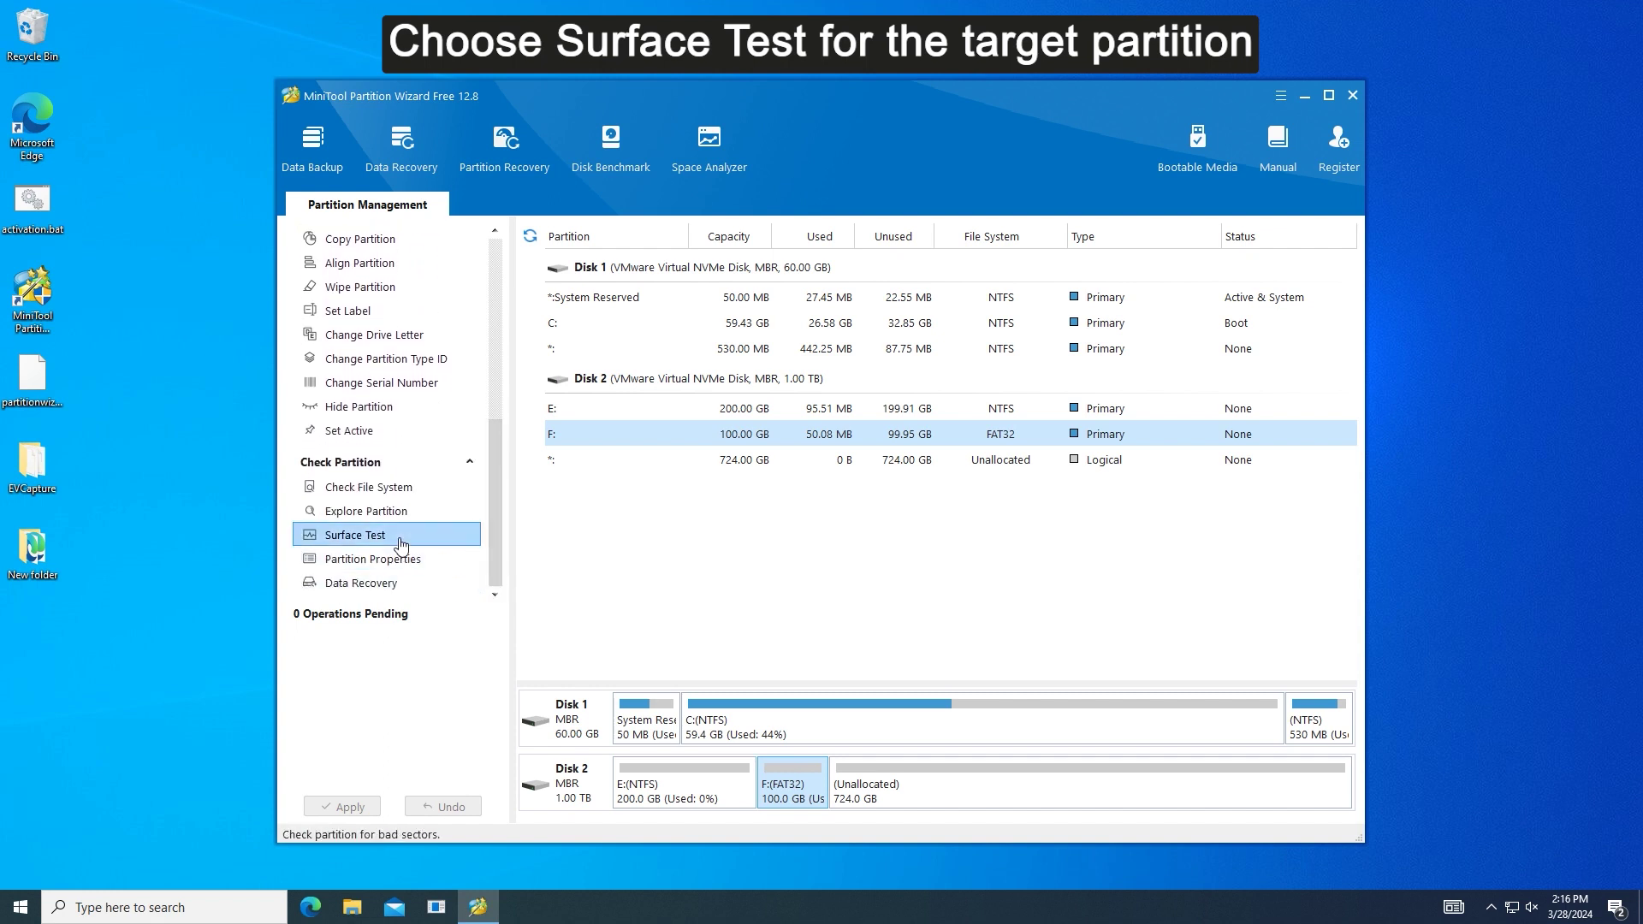